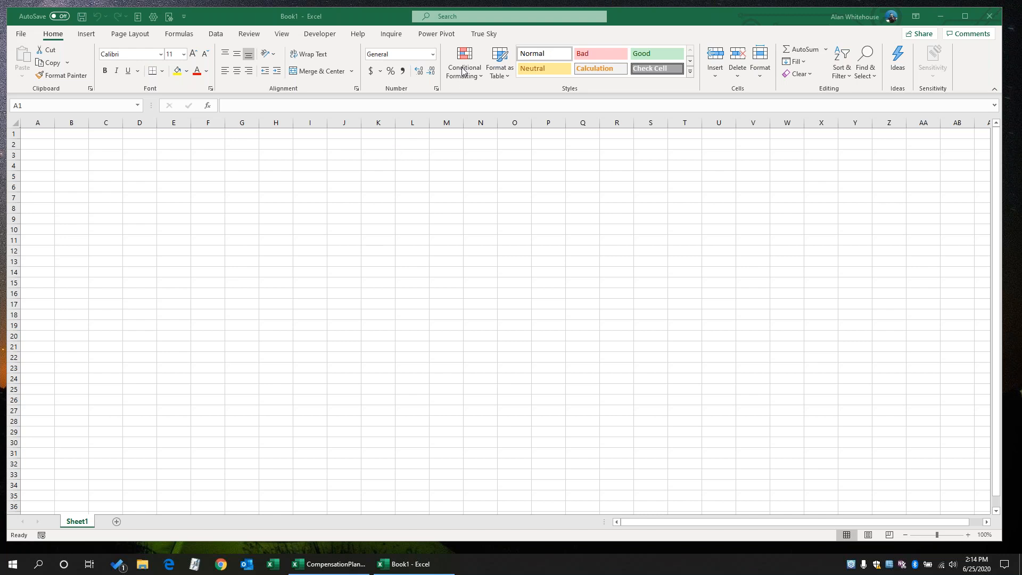
View the True Sky add-in's language options and open its Hub
left_click(485, 34)
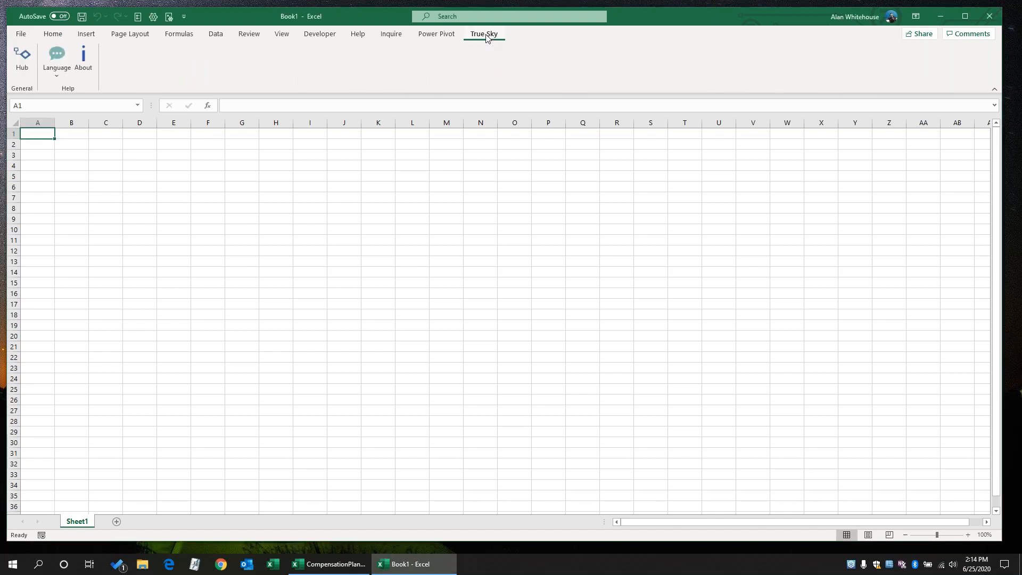
left_click(68, 79)
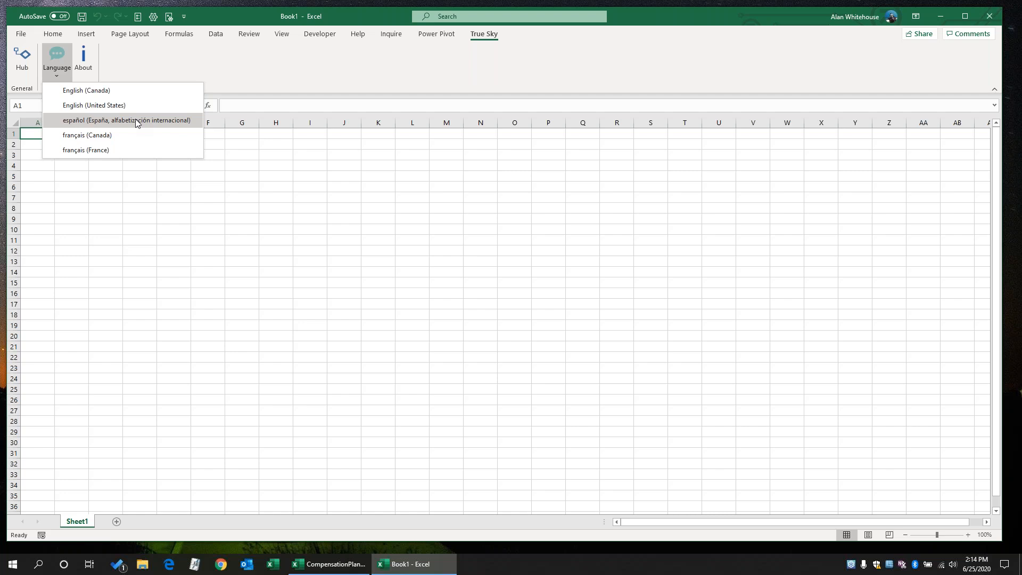
left_click(150, 63)
left_click(22, 61)
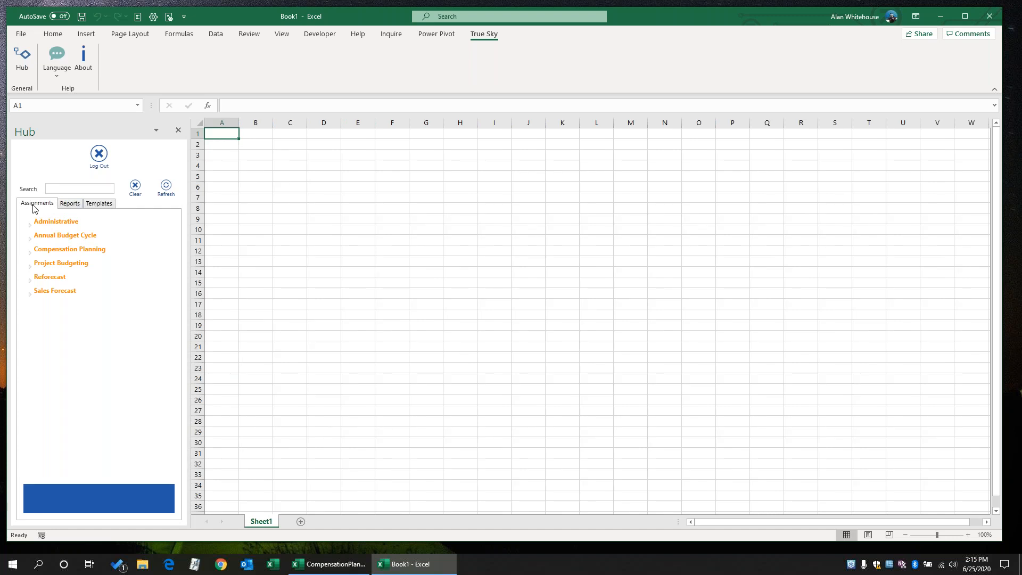
Browse the Financial Statements reports and the Annual Budget Cycle assignments in the Hub
left_click(67, 205)
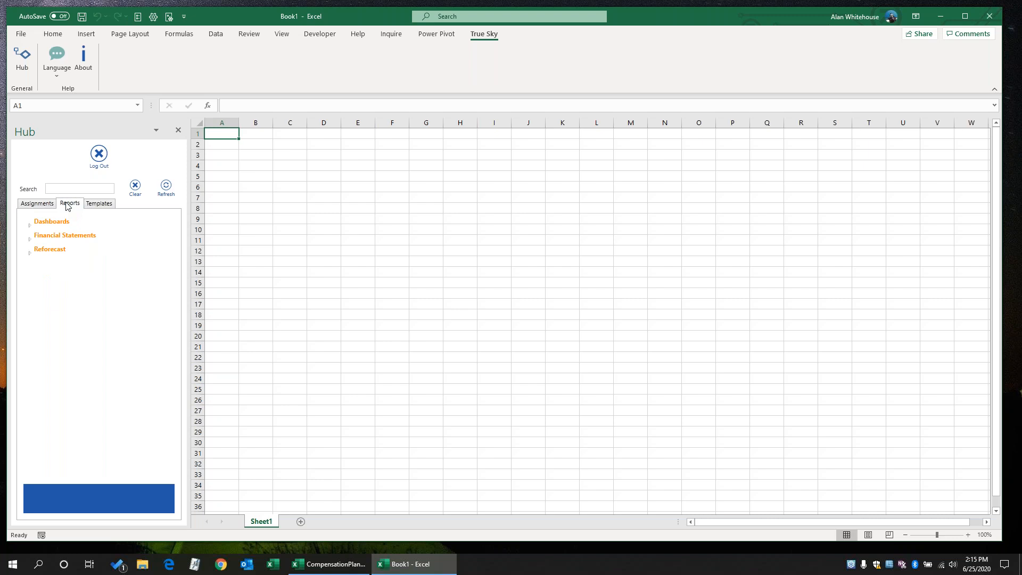
left_click(30, 240)
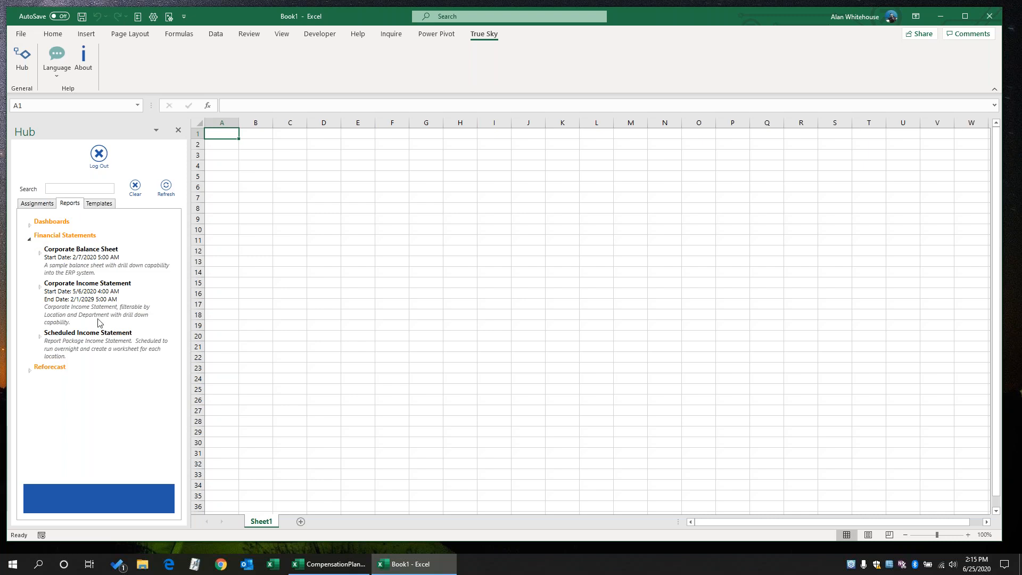
left_click(36, 205)
left_click(30, 239)
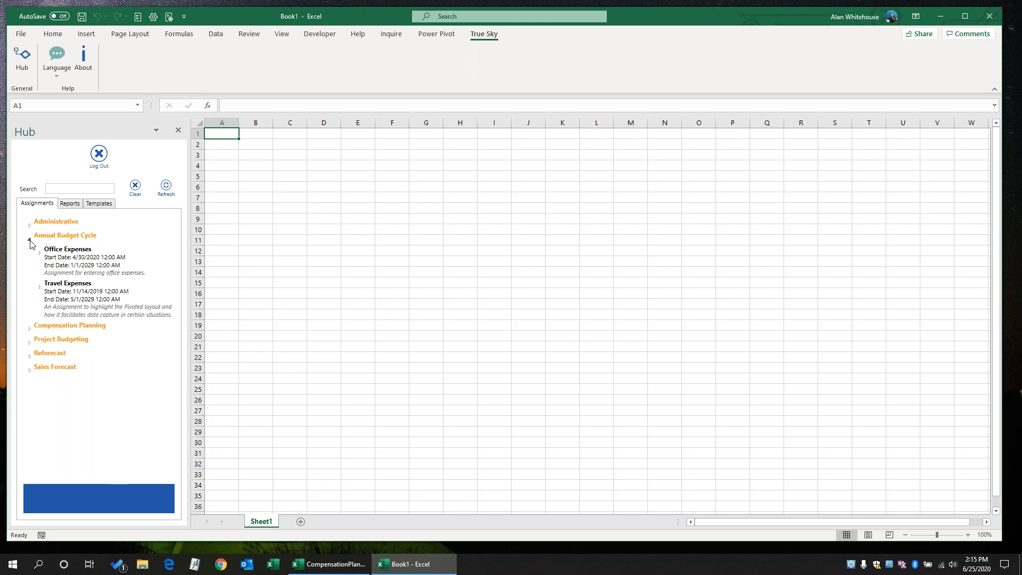
Collapse the Annual Budget Cycle group and expand the Compensation Planning assignment down to its Level 1 entry
left_click(30, 330)
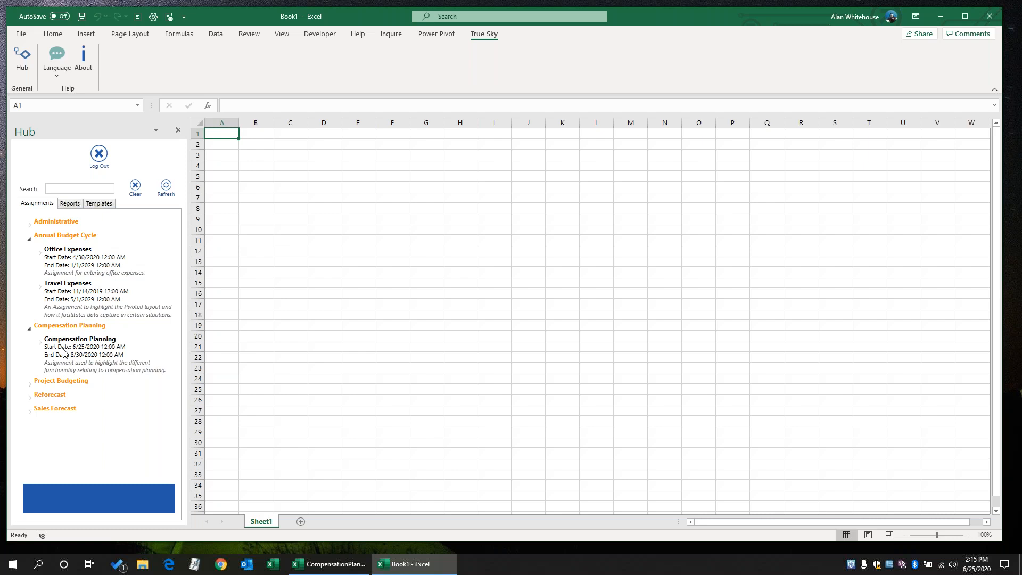
left_click(29, 239)
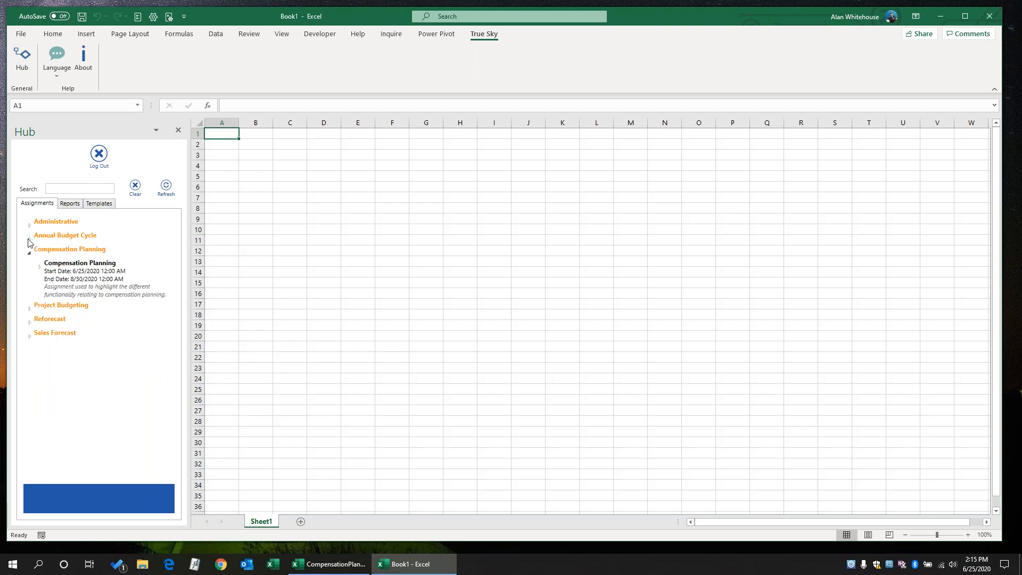
double_click(57, 277)
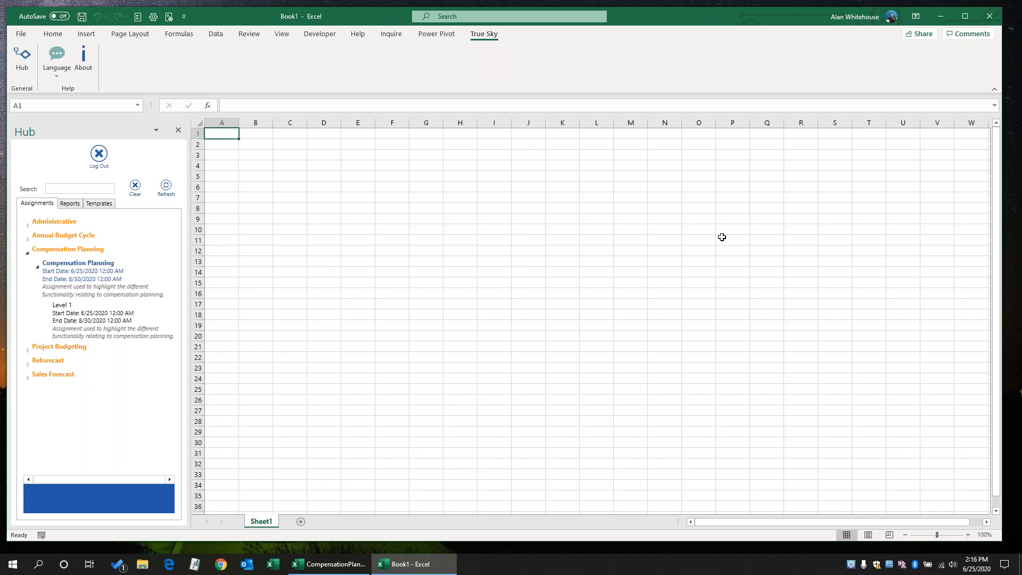
Switch to the compensation planning workbook and show its Tax and Benefit Rates & Amounts sheet at 120% without the Filters pane
left_click(938, 22)
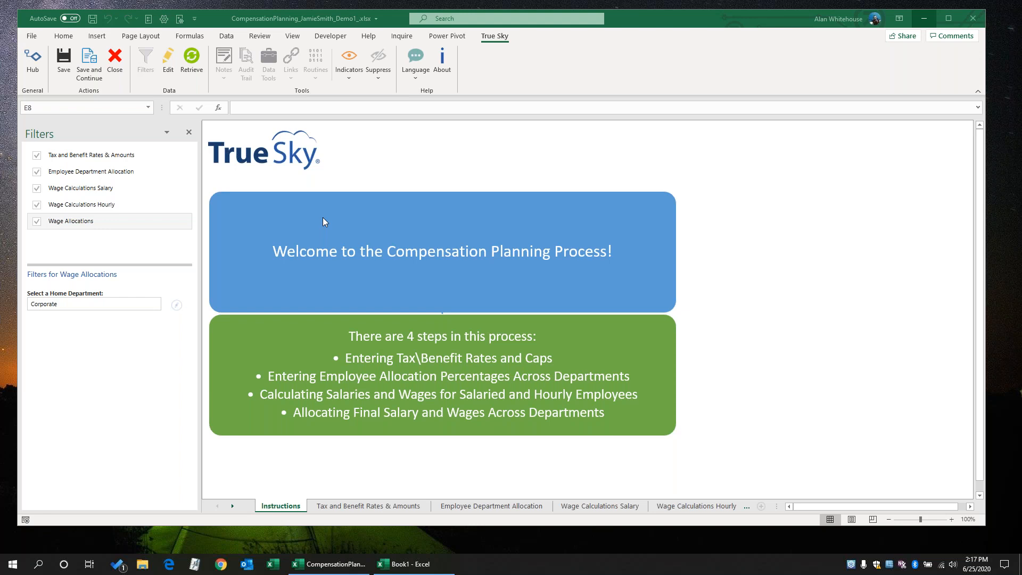
left_click(362, 506)
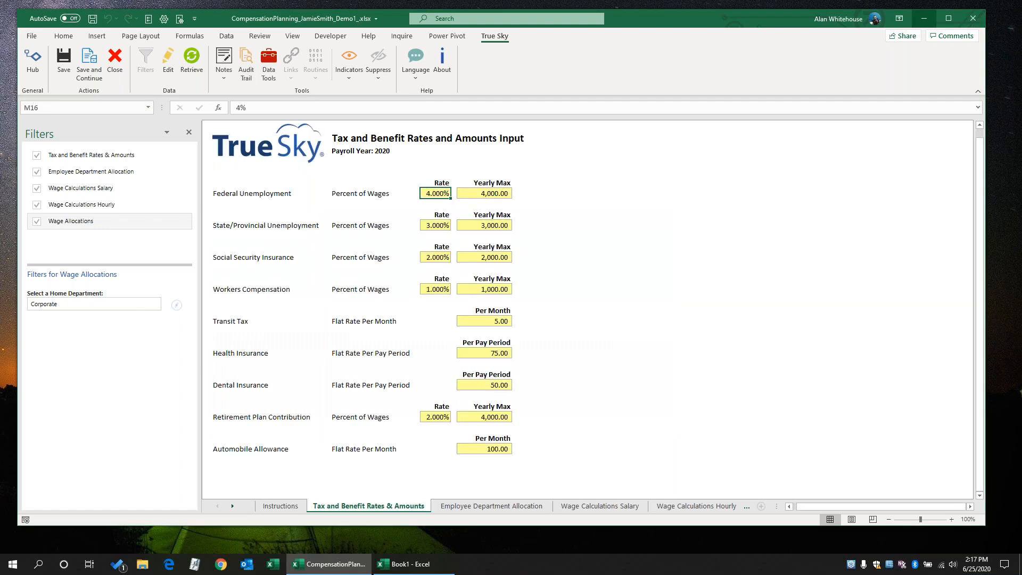
left_click(189, 133)
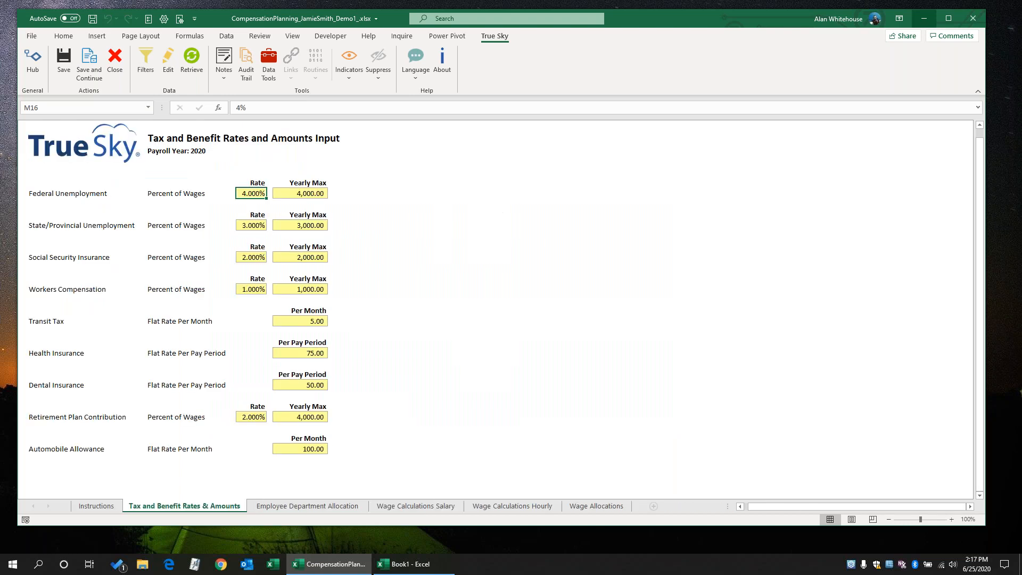
left_click(951, 519)
left_click(951, 519)
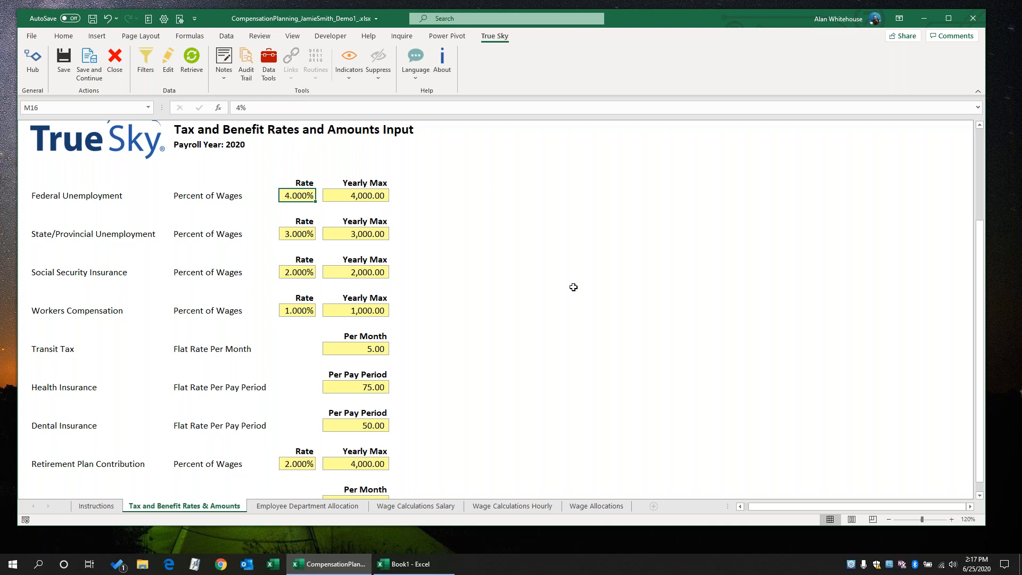
Examine the listed taxes and benefits and whether each is a percent of wages or a flat rate
scroll(614, 378, "up", 1)
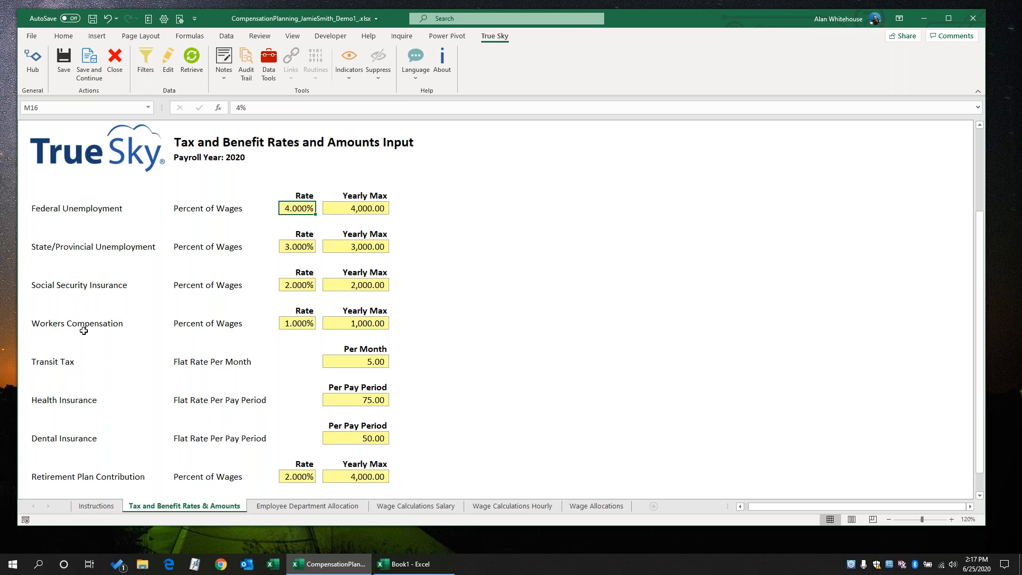
scroll(72, 431, "down", 1)
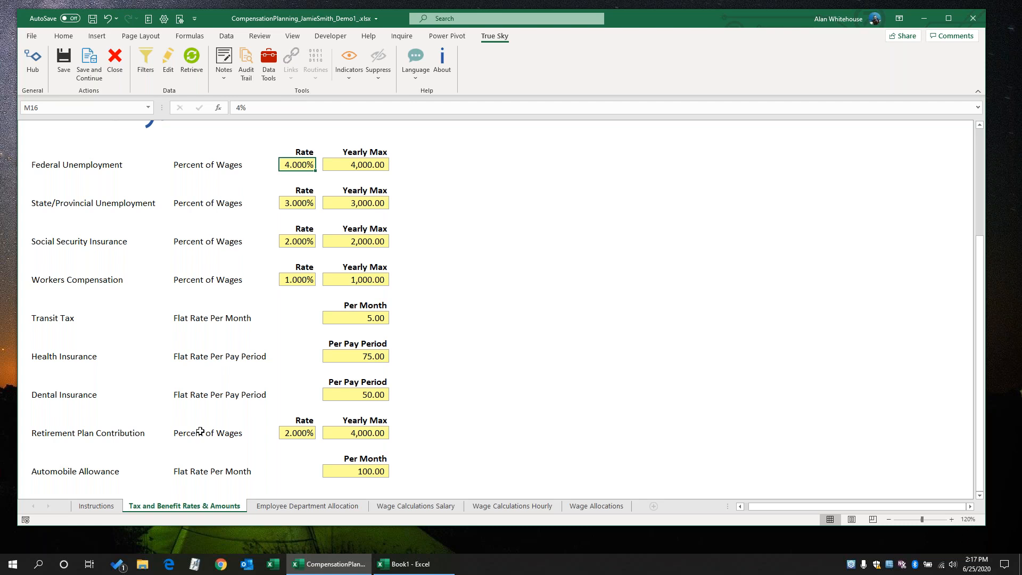
scroll(200, 431, "up", 1)
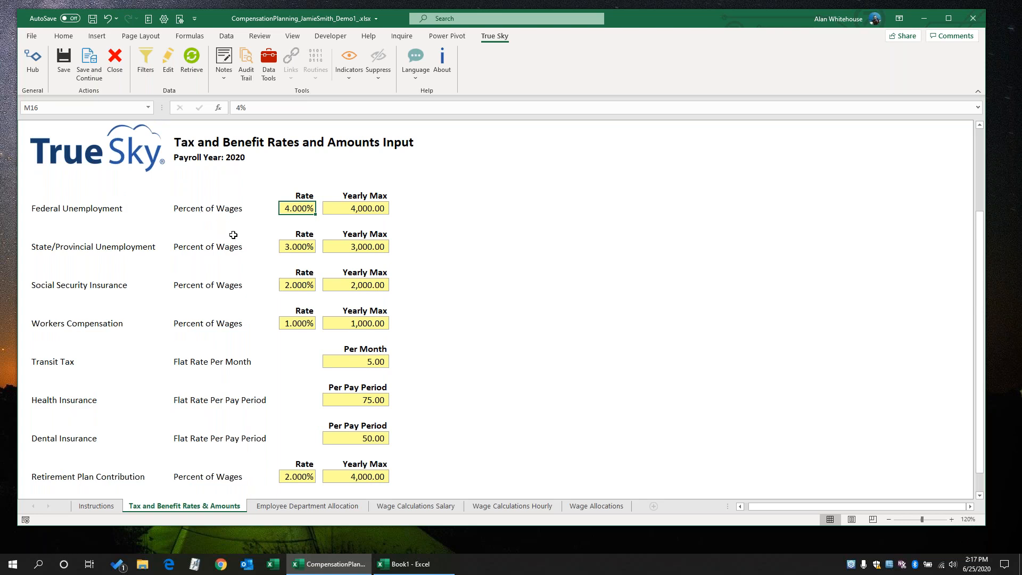
left_click(228, 208)
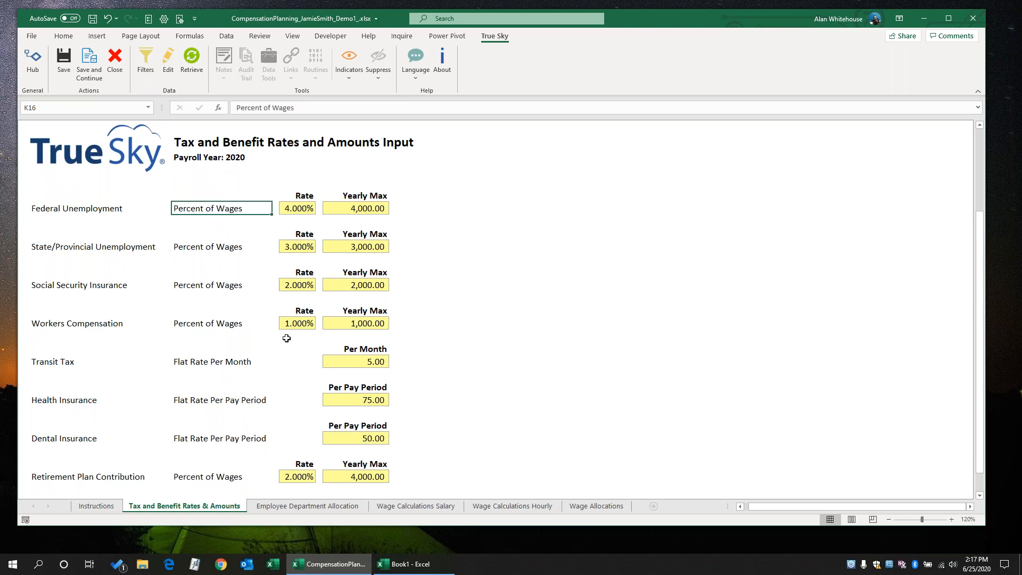
left_click(220, 362)
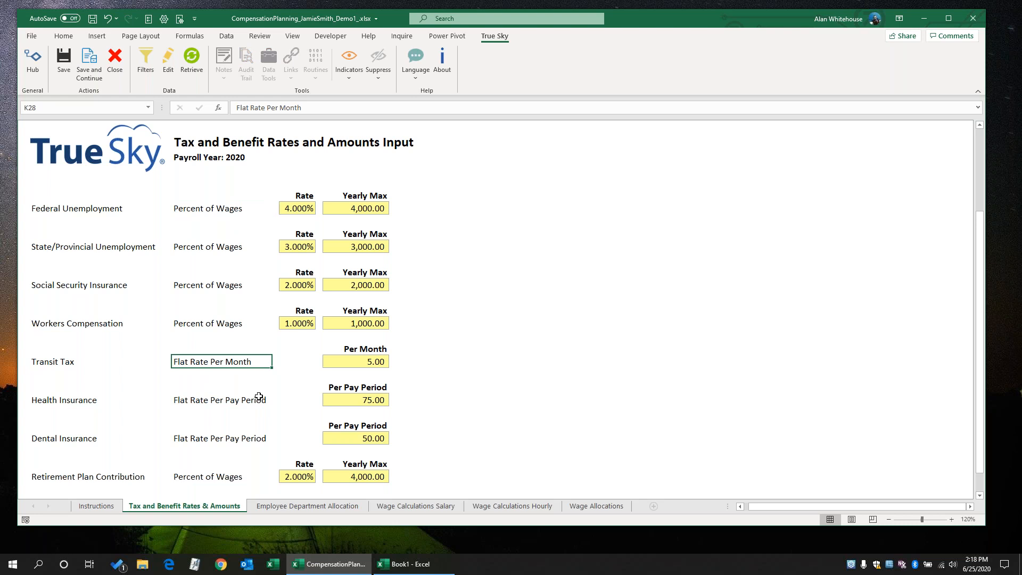
left_click(224, 398)
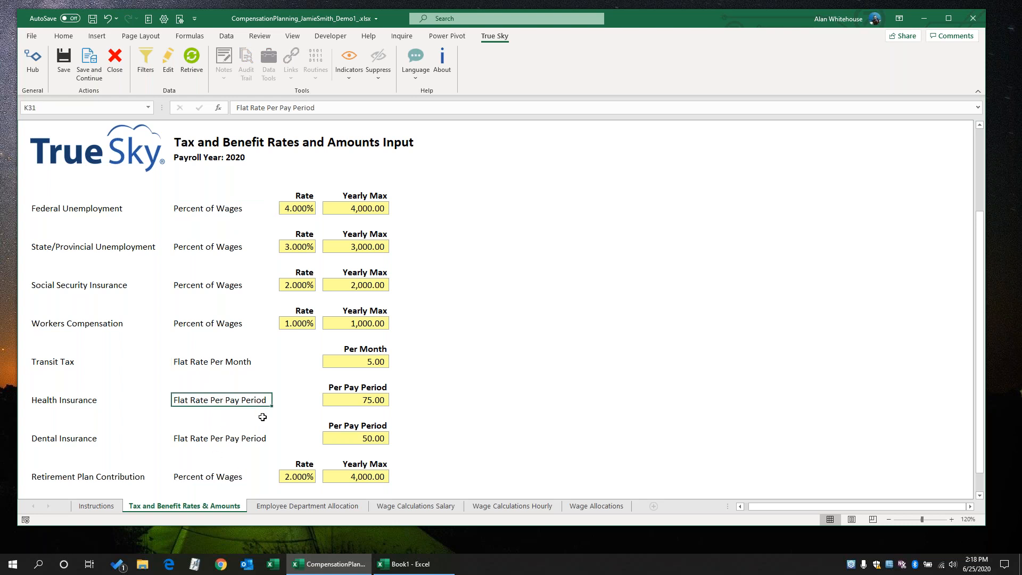
scroll(221, 426, "down", 1)
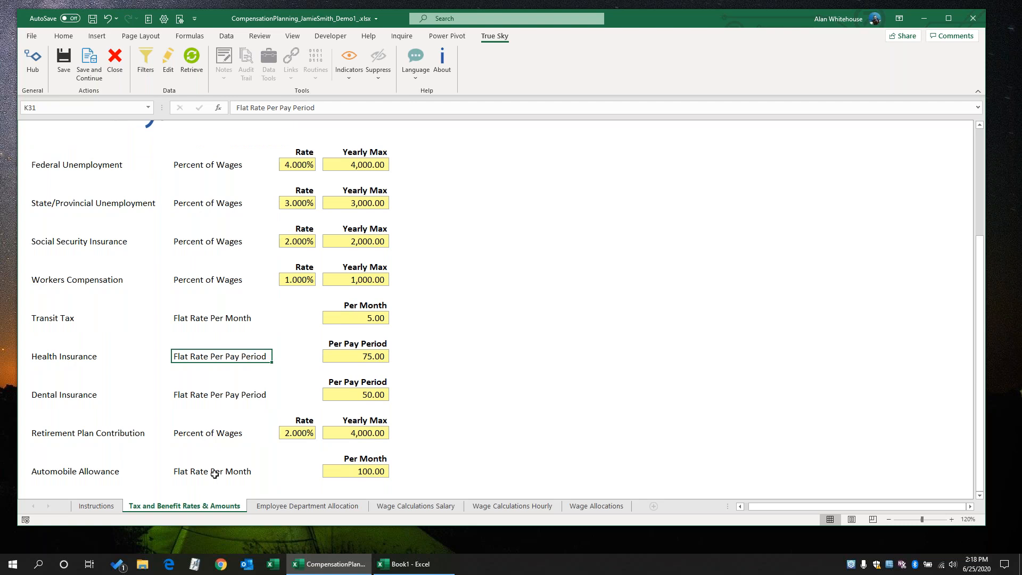
scroll(215, 474, "up", 1)
Try a Federal Unemployment rate of 5%, and set it back to 4%
left_click(290, 207)
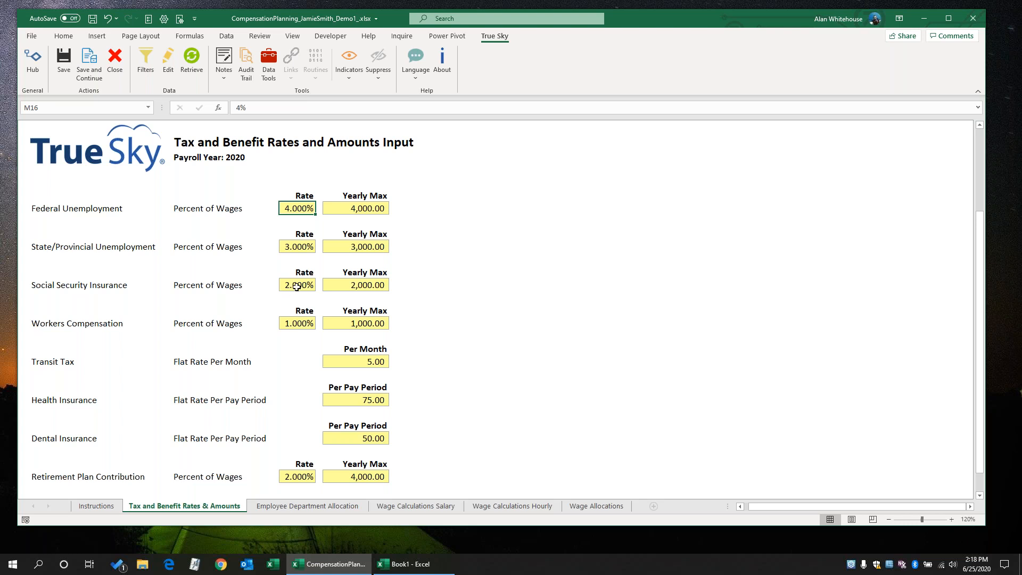
type("5")
left_click(269, 224)
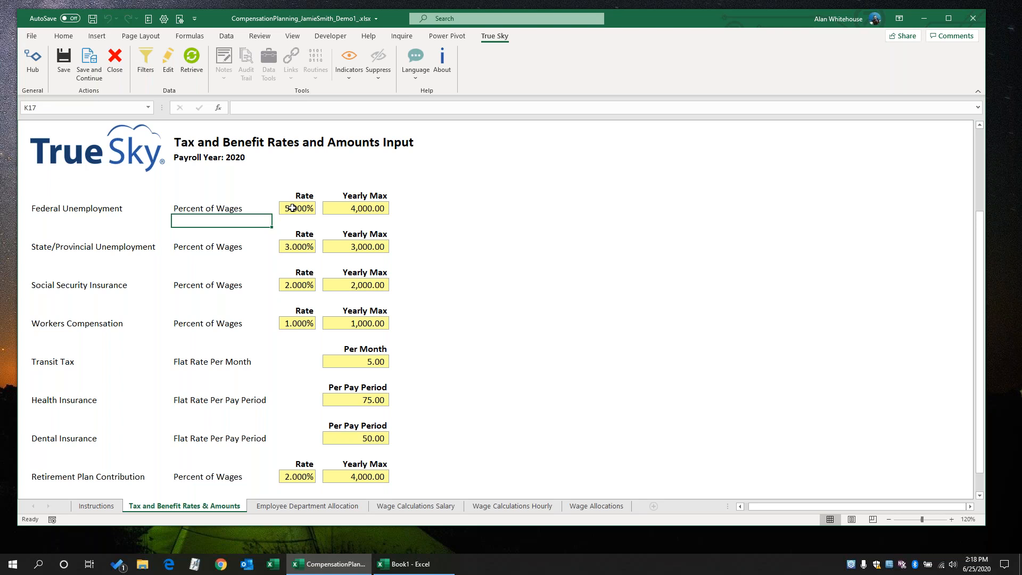
left_click(293, 208)
type("4")
left_click(265, 234)
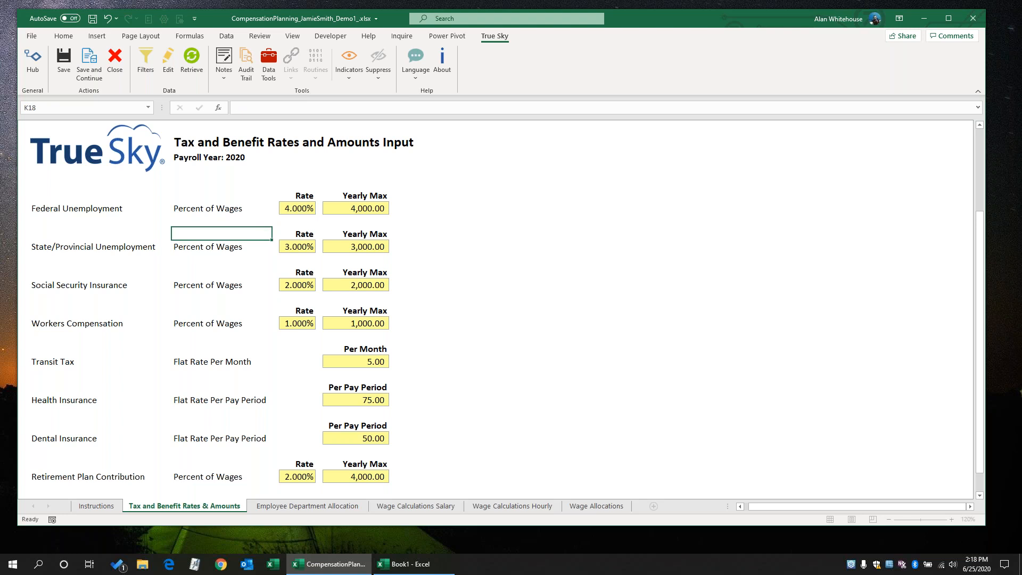
Set the Retirement Plan Contribution rate to 3%
scroll(270, 362, "down", 1)
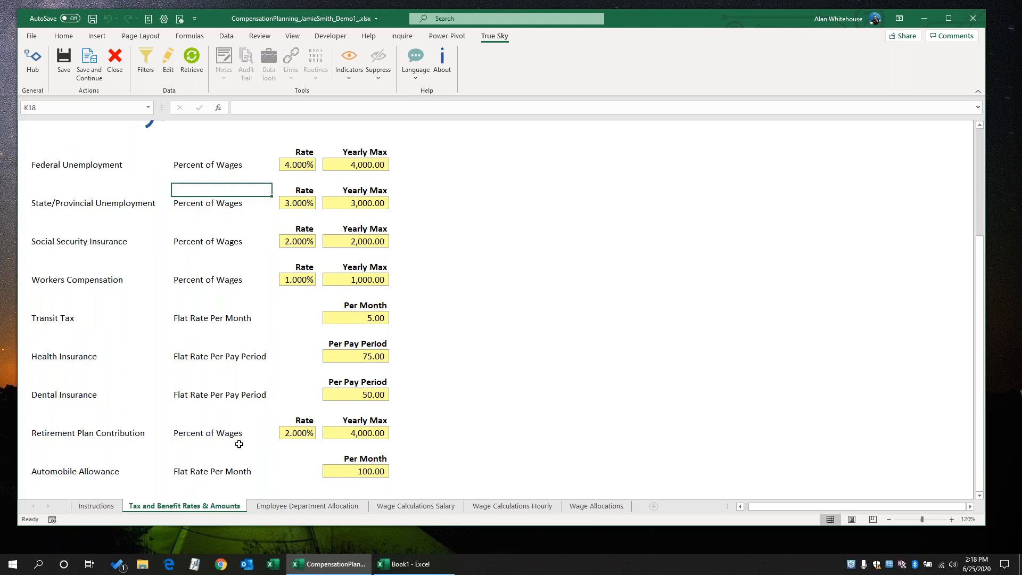
left_click(297, 433)
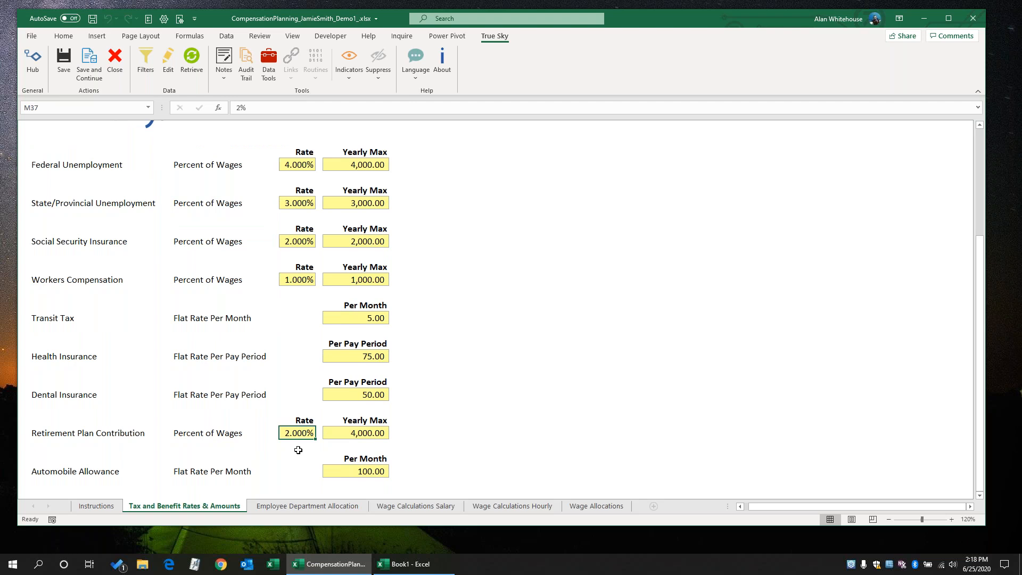
type("3")
scroll(298, 449, "up", 1)
key("Up")
key("Up")
scroll(298, 450, "down", 1)
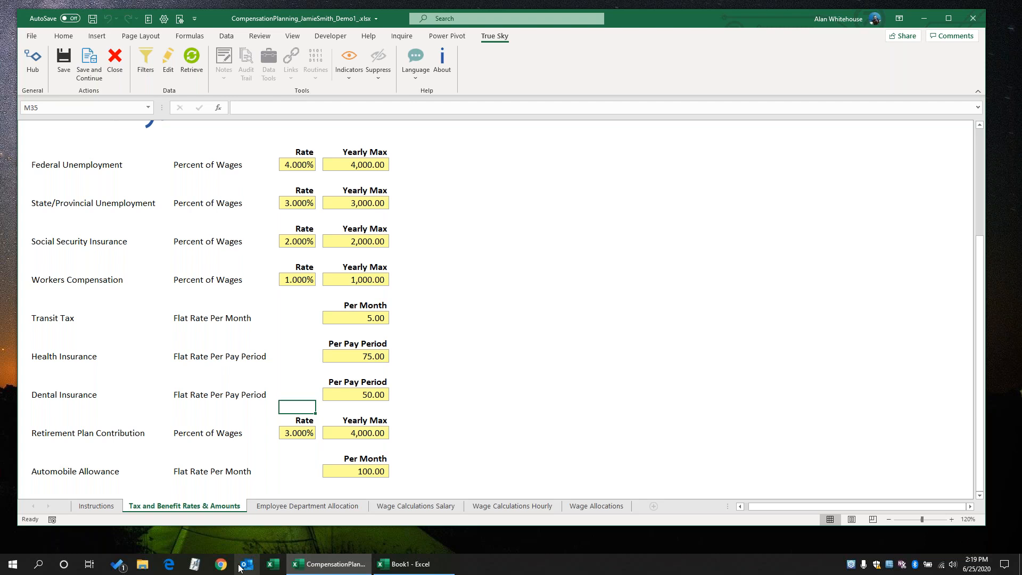
Show the Employee Department Allocation sheet enlarged to 130%
left_click(309, 509)
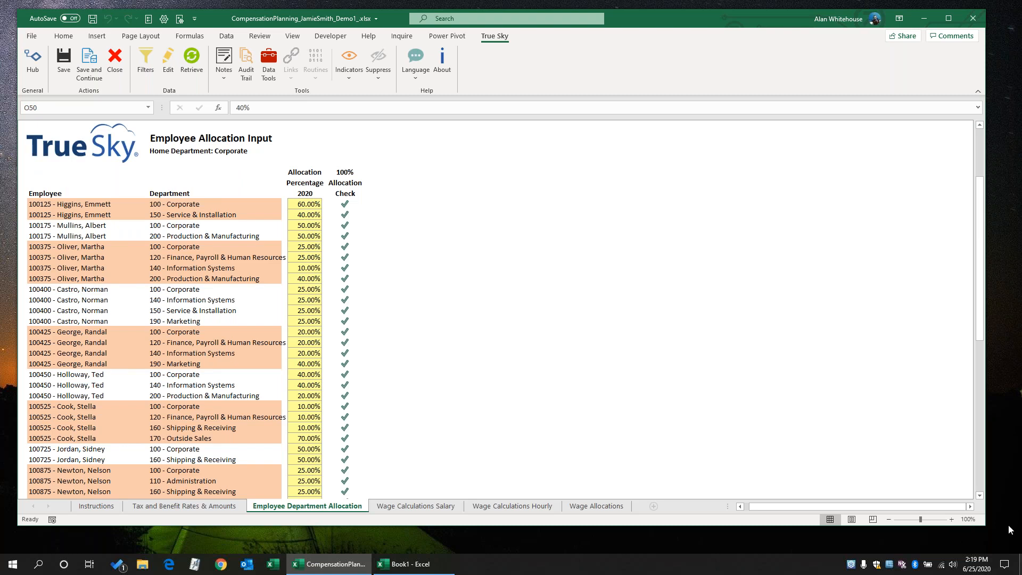
left_click(951, 519)
left_click(951, 519)
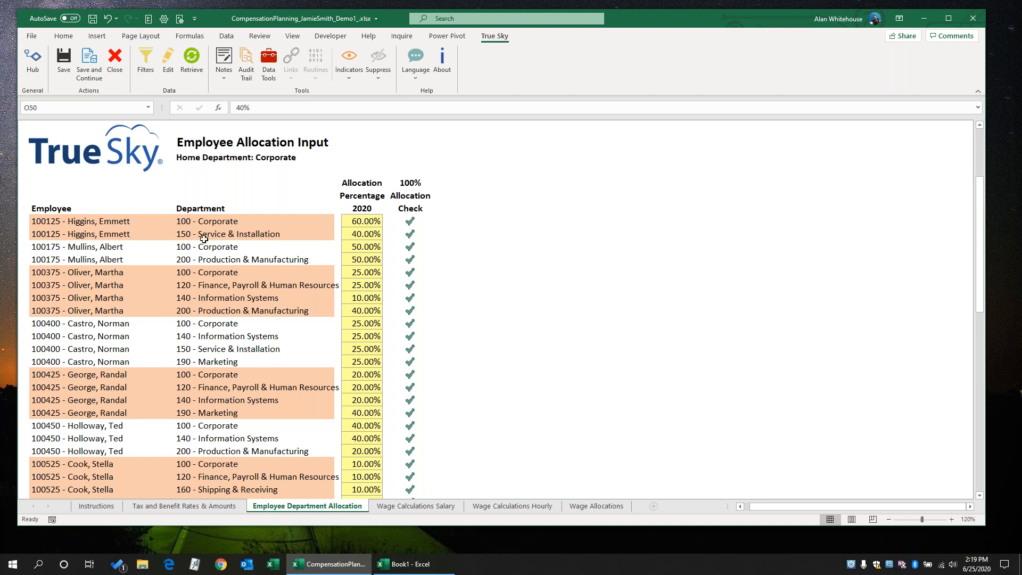
left_click(951, 519)
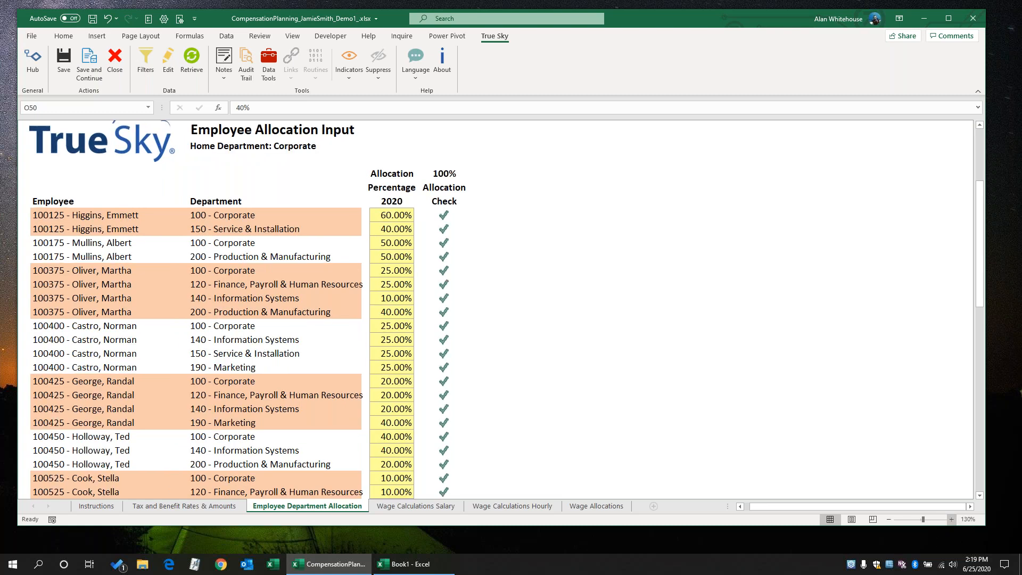
Review the listed employees and the departments assigned to the first three of them
left_click_drag(76, 215, 76, 302)
left_click_drag(217, 215, 219, 230)
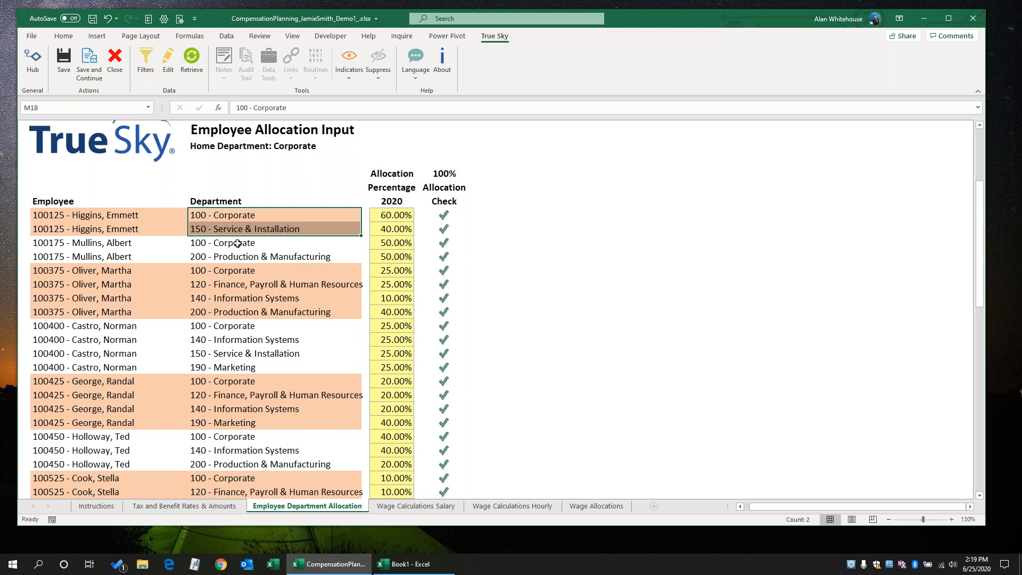
left_click_drag(238, 244, 239, 253)
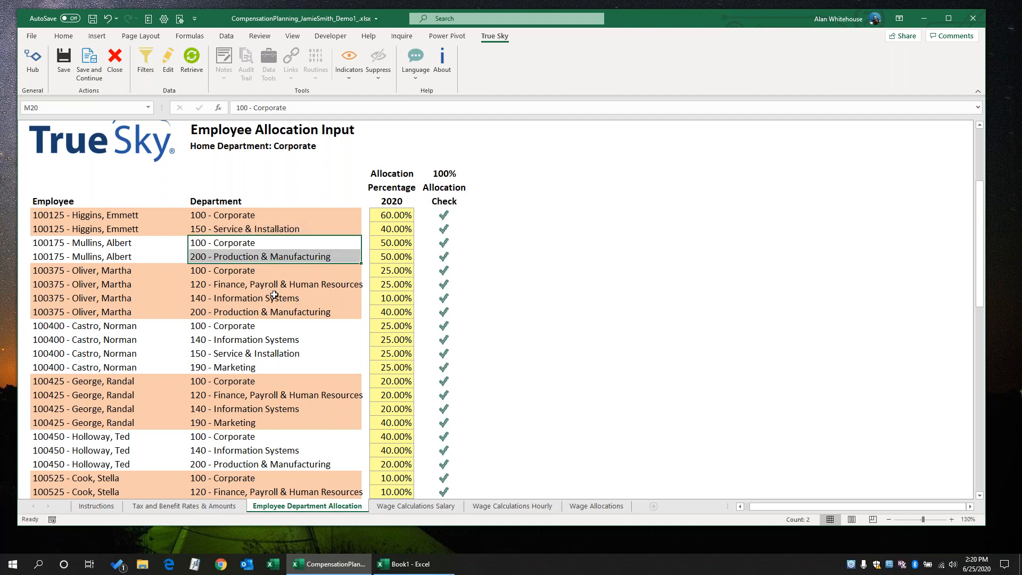
left_click_drag(243, 271, 291, 311)
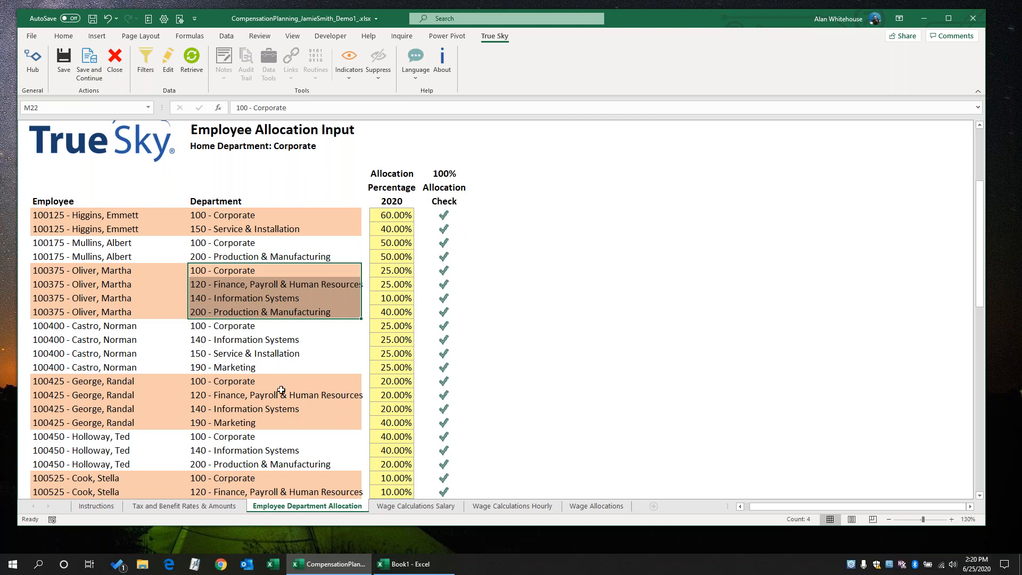
Go through the 2020 allocation percentages of the first three employees, department by department
left_click(397, 214)
left_click(401, 229)
left_click(400, 243)
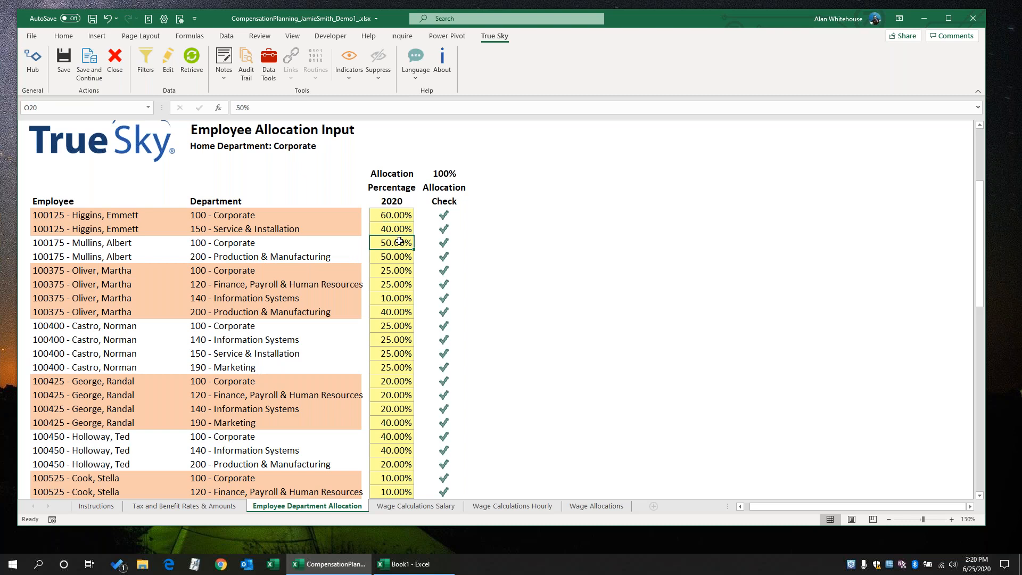
left_click(393, 257)
left_click(391, 270)
left_click(391, 285)
left_click(386, 298)
left_click(386, 309)
Set the first employee's 2020 allocation percentage for department 100 - Corporate to 50%
left_click(399, 218)
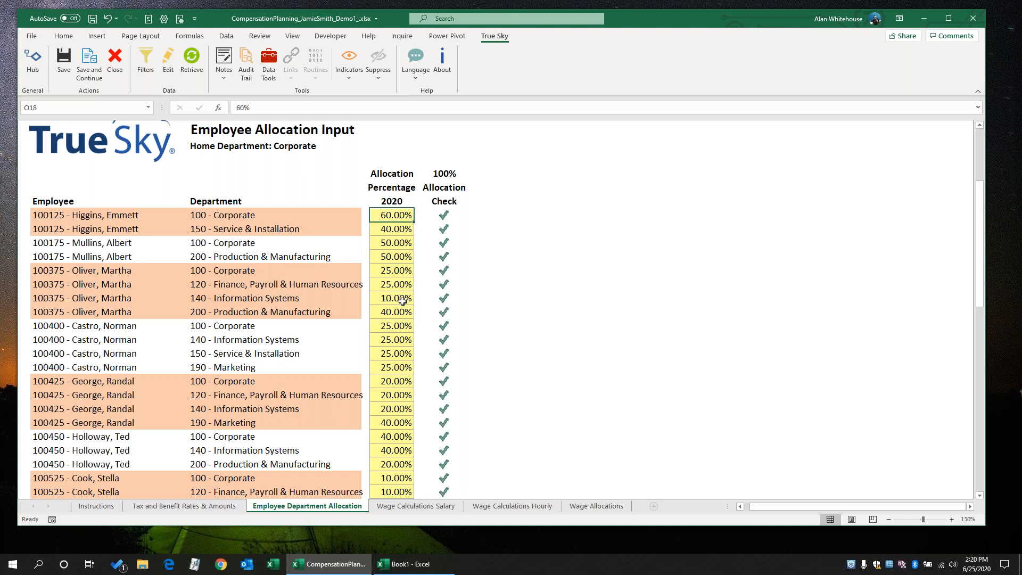
type("50")
key("Return")
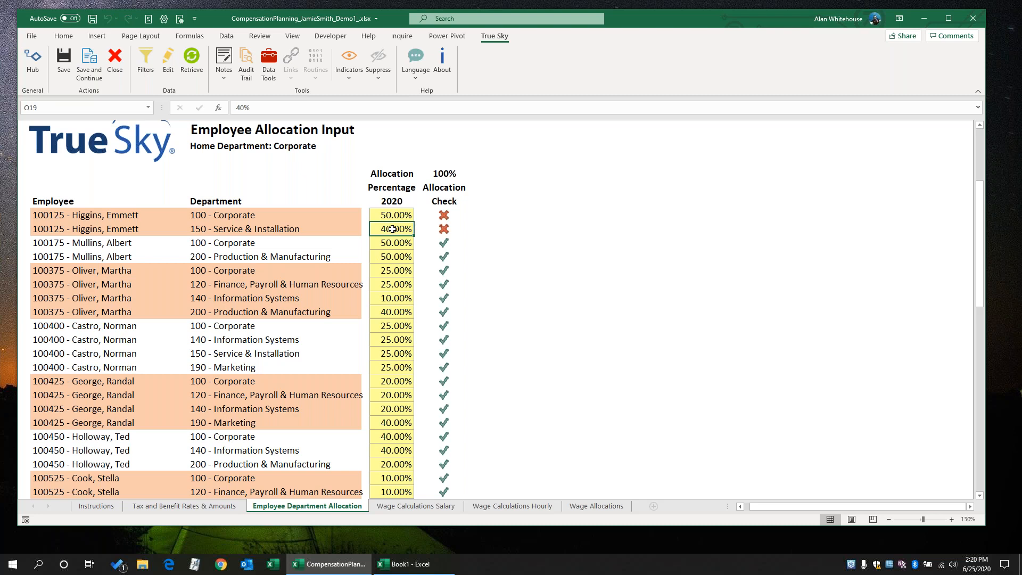
Set the first employee's 2020 allocation percentage for department 100 - Corporate to 70%, and finally to 60%
left_click(406, 216)
type("70%")
key("Return")
key("Up")
type("60%")
key("Return")
scroll(497, 235, "up", 1)
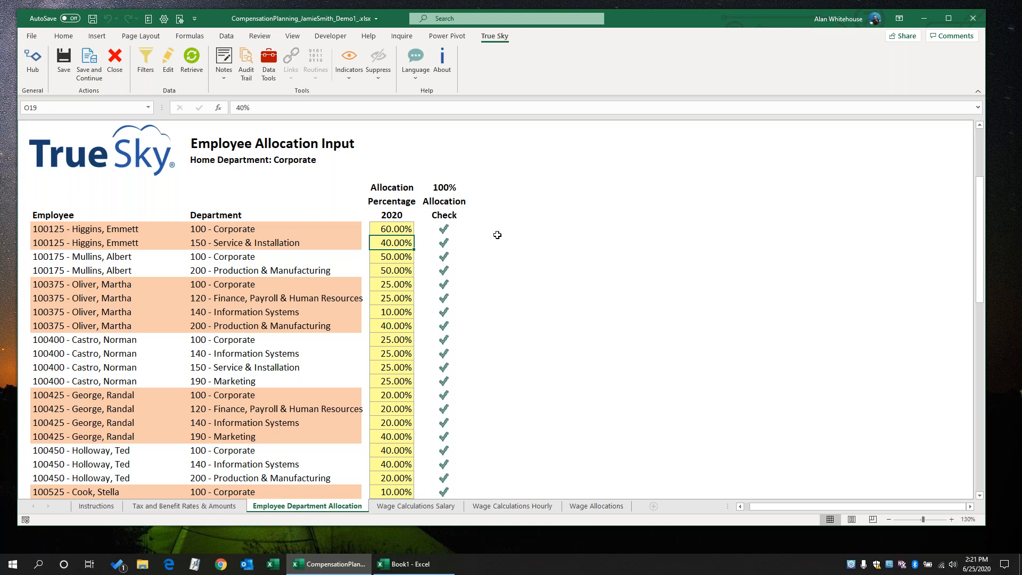
Open the Wage Calculations Salary sheet and enlarge it to 130%
left_click(418, 507)
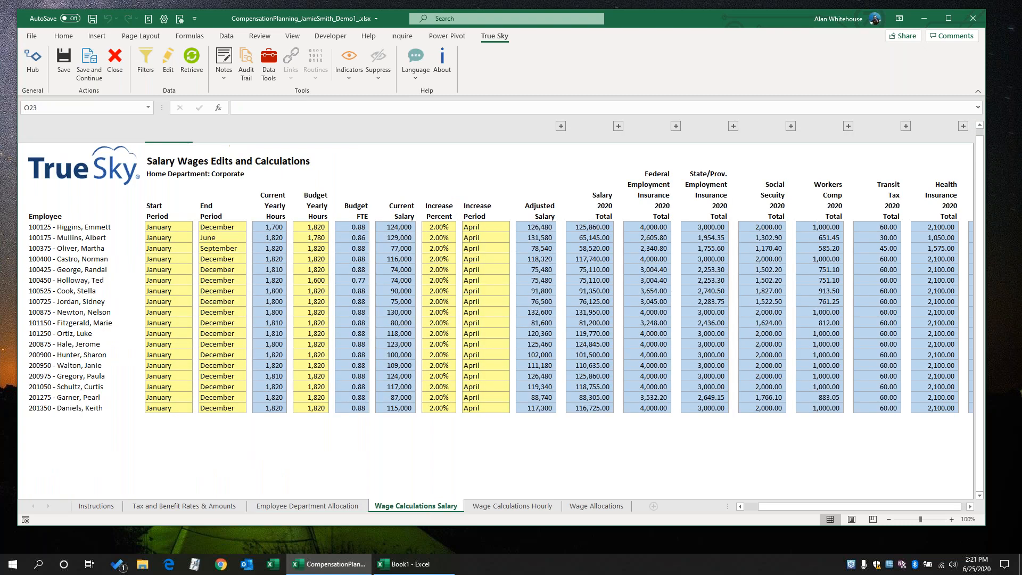
left_click(951, 519)
left_click(952, 519)
left_click(951, 519)
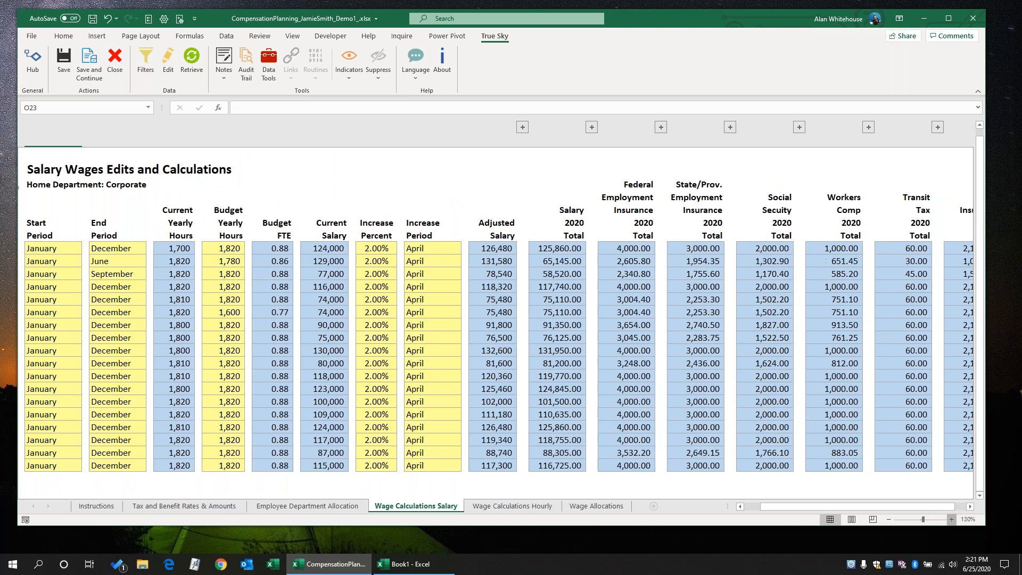
scroll(895, 512, "left", 5)
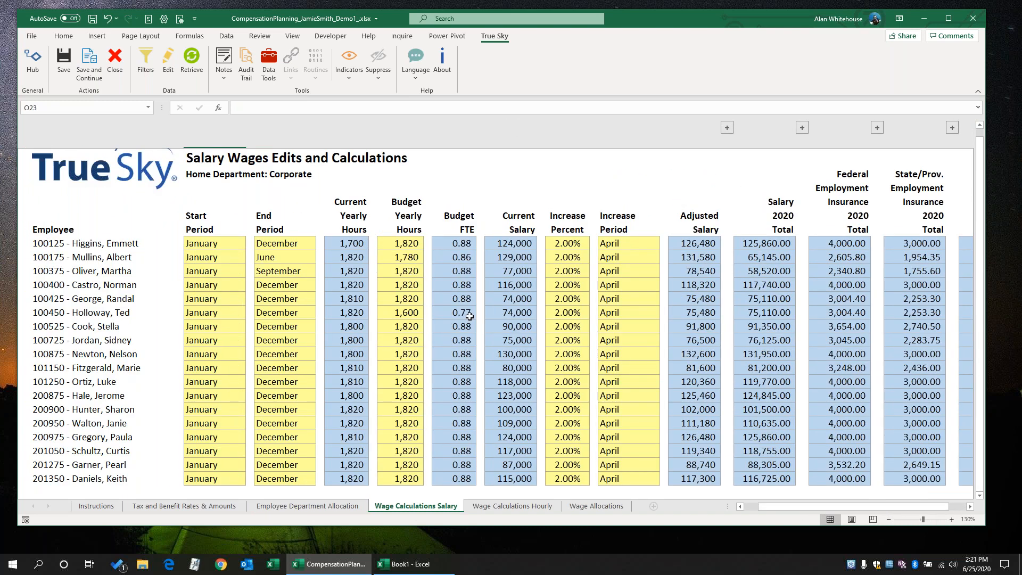
scroll(509, 305, "up", 1)
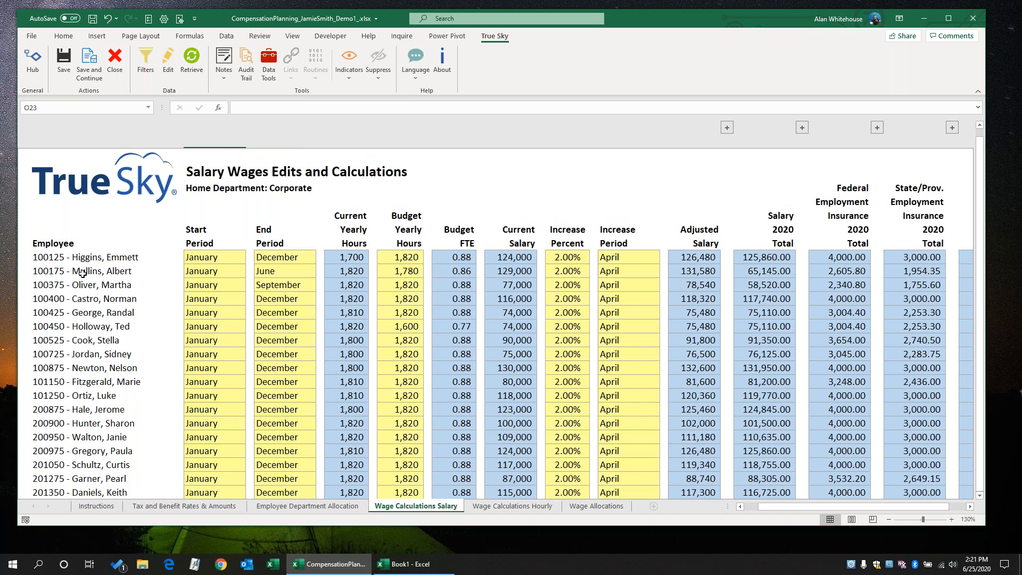
Check the home department filter of Wage Calculations Salary and close the filters
left_click(144, 68)
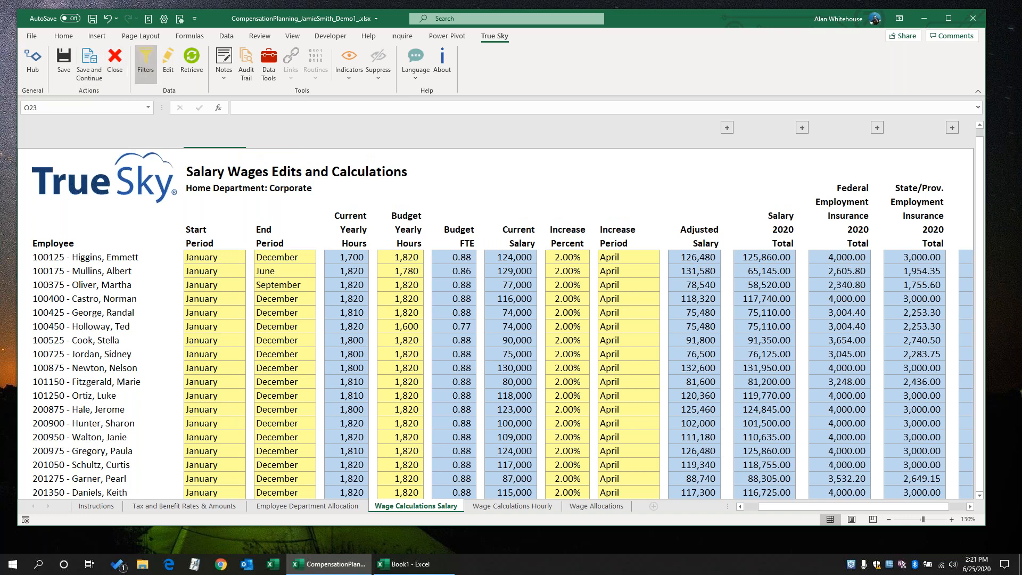
left_click(80, 188)
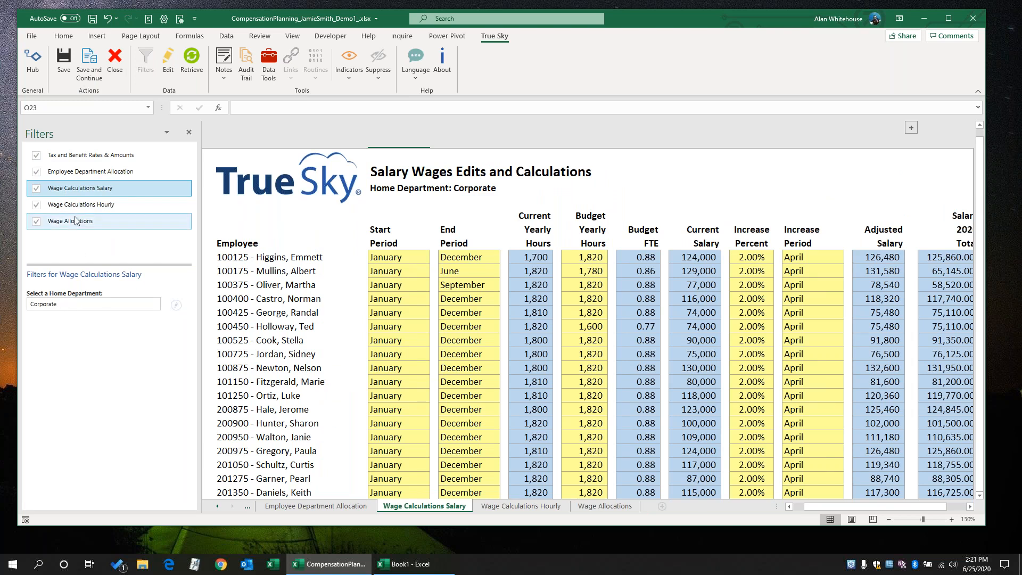
left_click(188, 134)
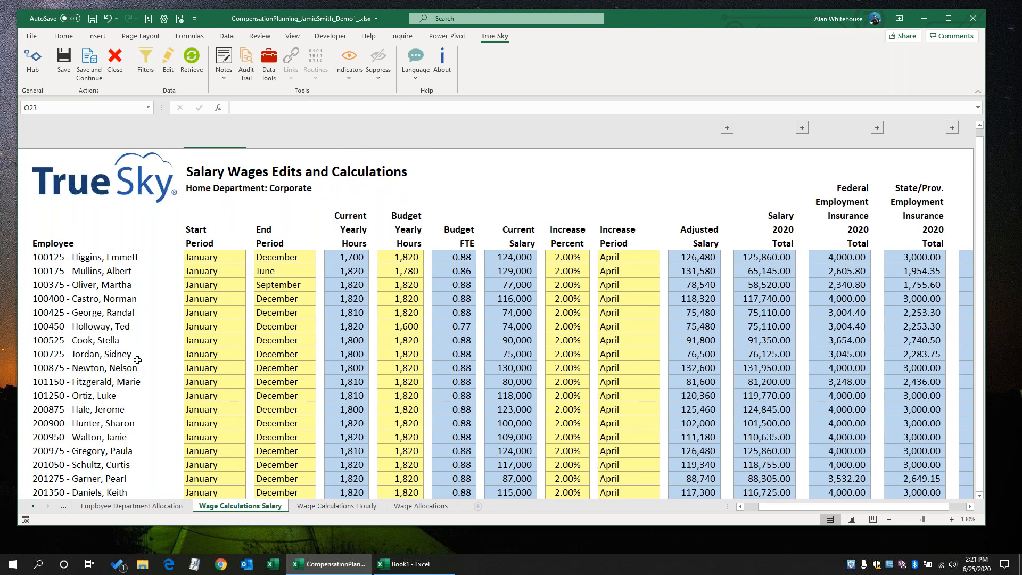
Review the listed employees and the start and end periods of the first two of them
left_click(94, 354)
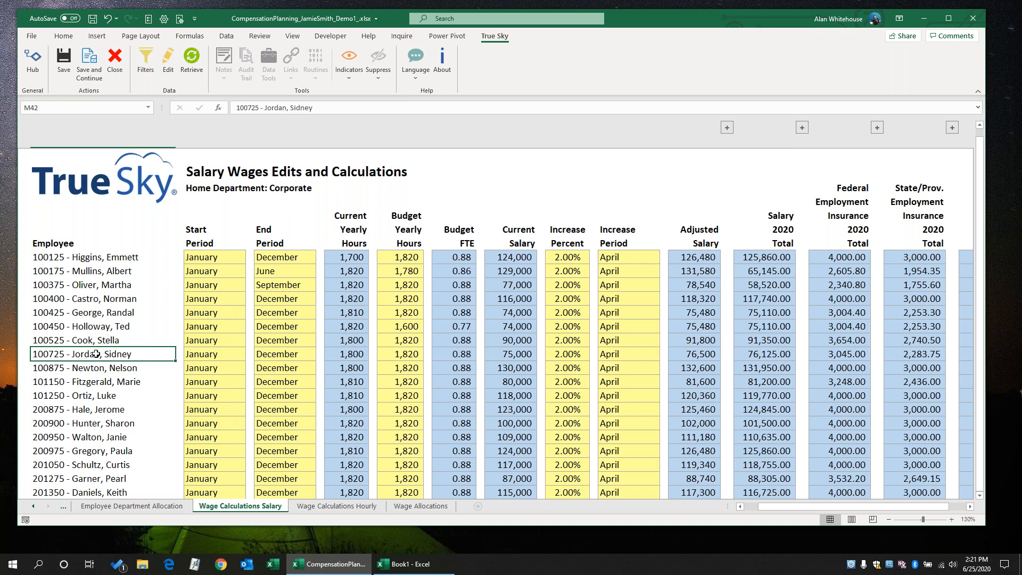
left_click(212, 257)
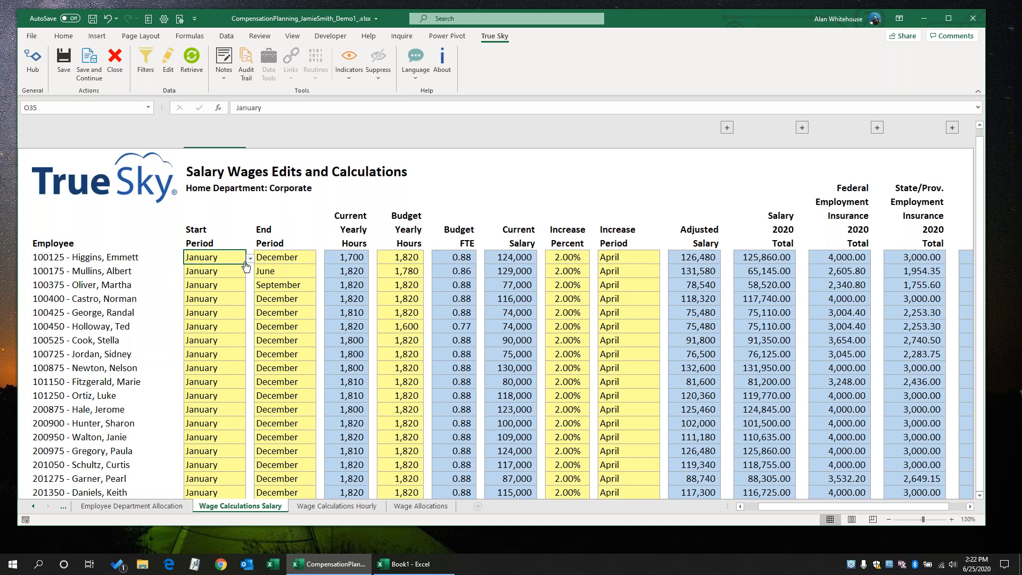
left_click(270, 257)
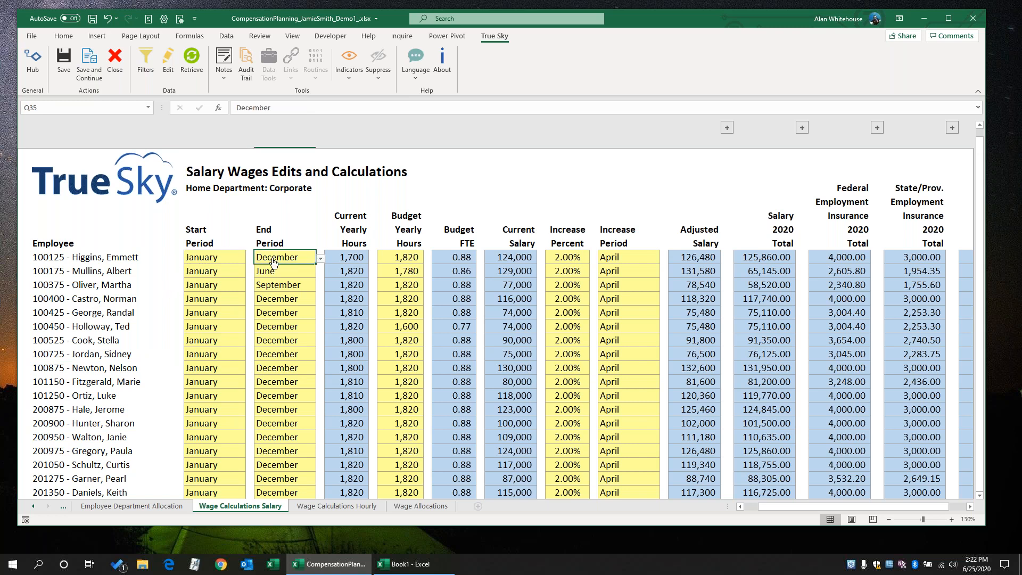
left_click(200, 257)
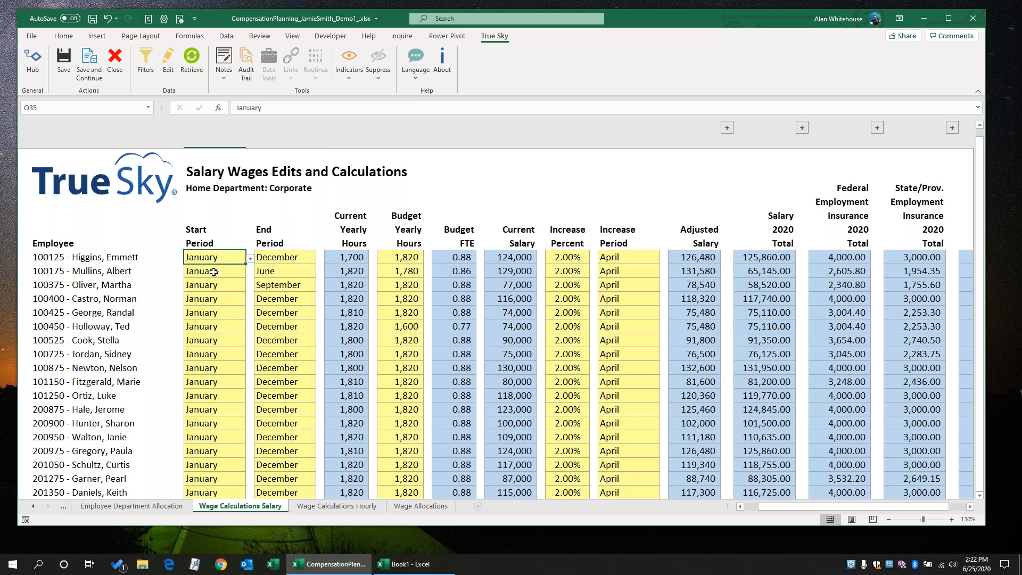
left_click(283, 272)
Set the third employee's start period to March and check the same employee's end period
left_click(237, 289)
left_click(250, 287)
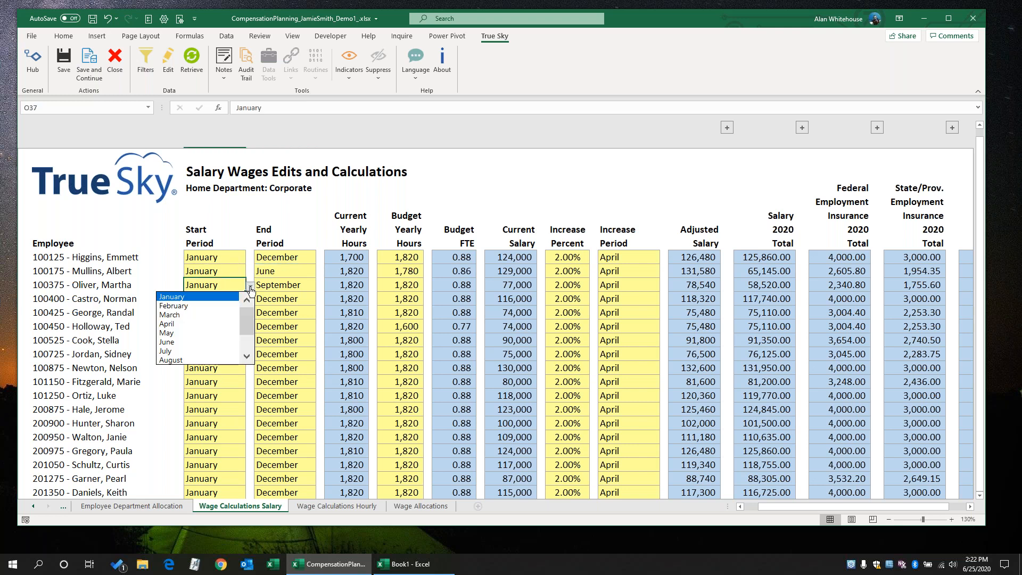
left_click(220, 314)
left_click(282, 284)
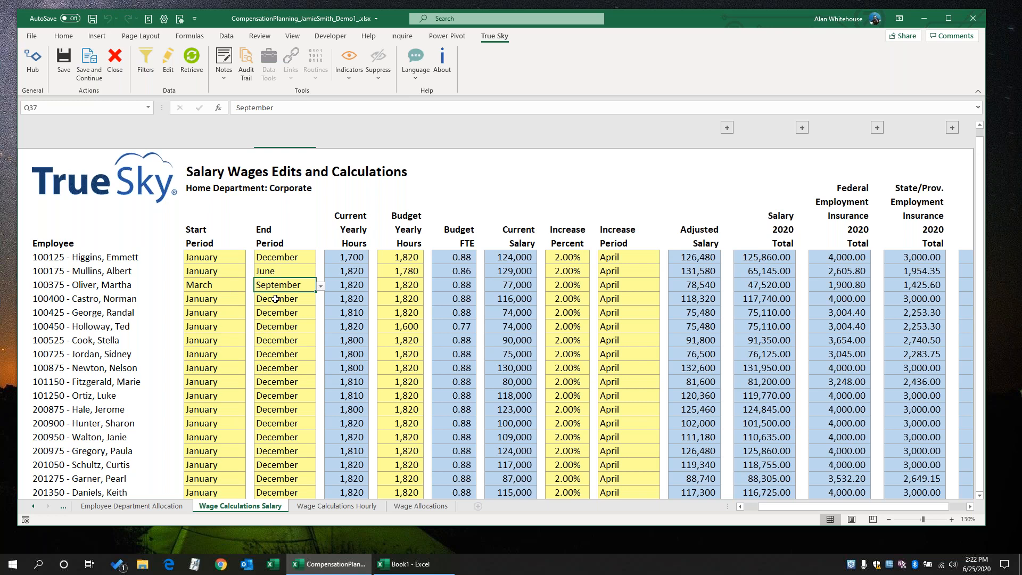
Try 1880 and 1890 as the first employee's budget yearly hours
left_click(350, 254)
left_click(390, 256)
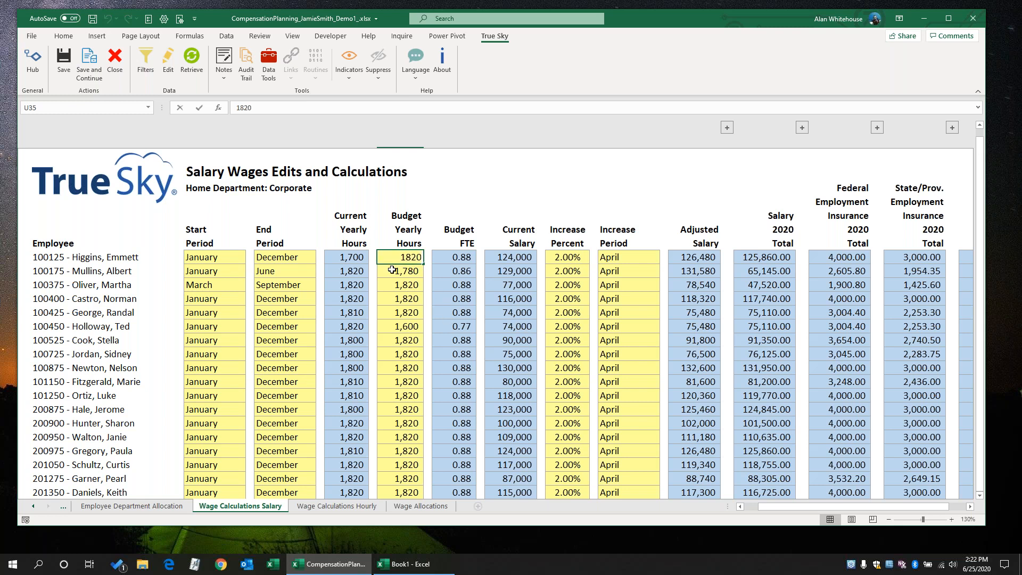
type("18")
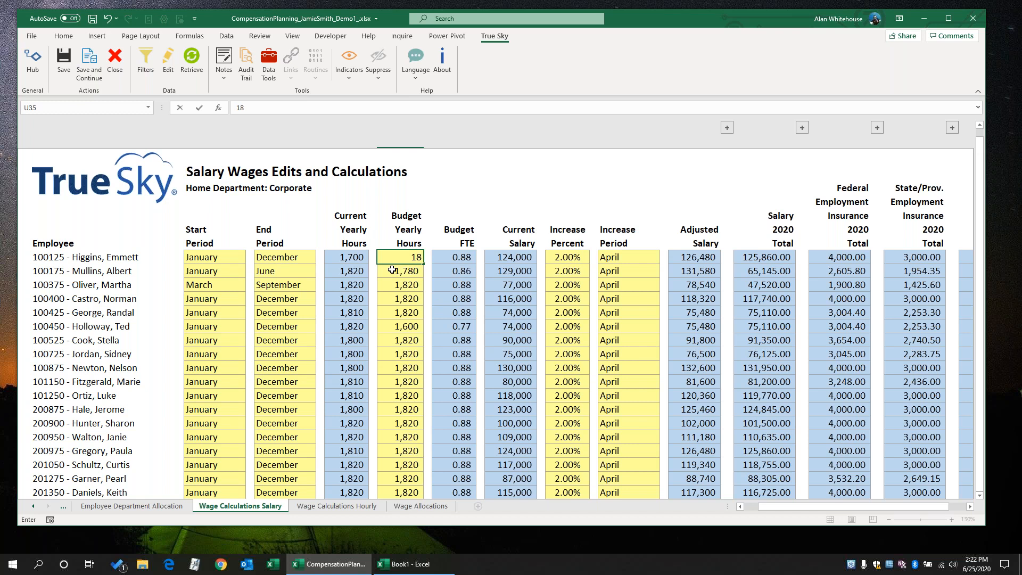
type("80")
key("ctrl+Return")
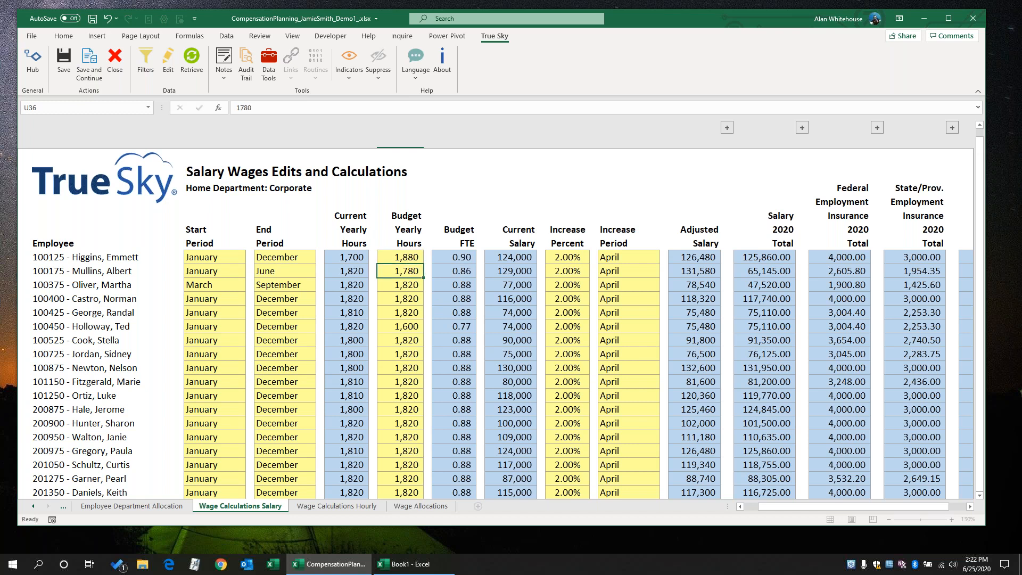
type("180")
key("BackSpace")
type("90")
key("ctrl+Return")
Set the first employee's budget yearly hours to 2020, and finally to 2040
type("2020")
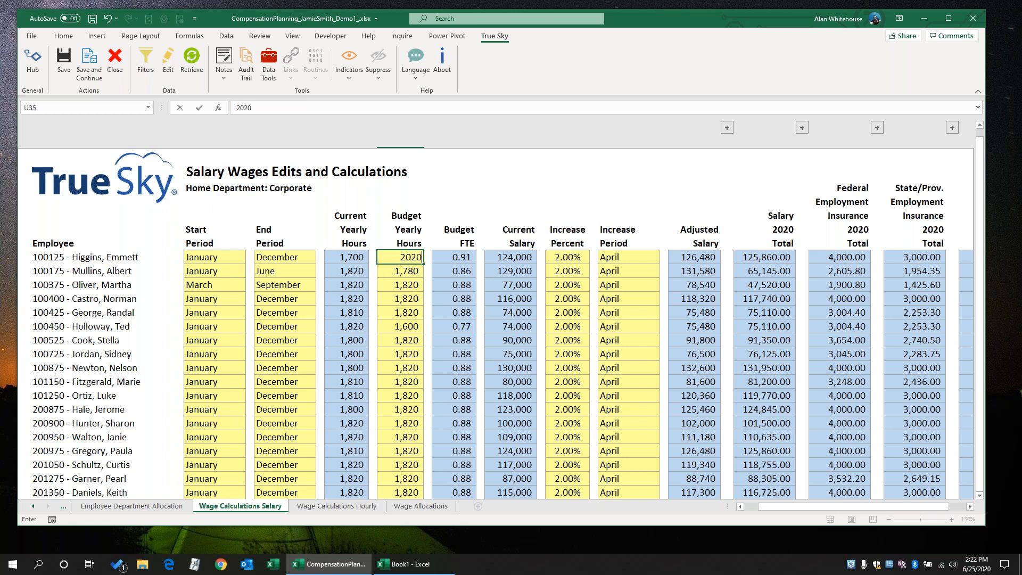
key("ctrl+Return")
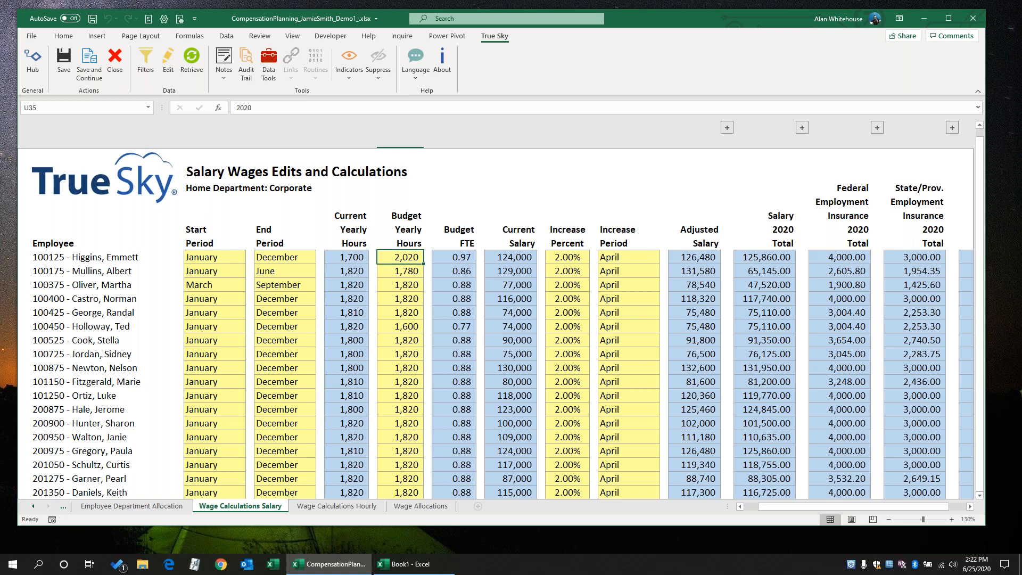
type("2040")
key("Return")
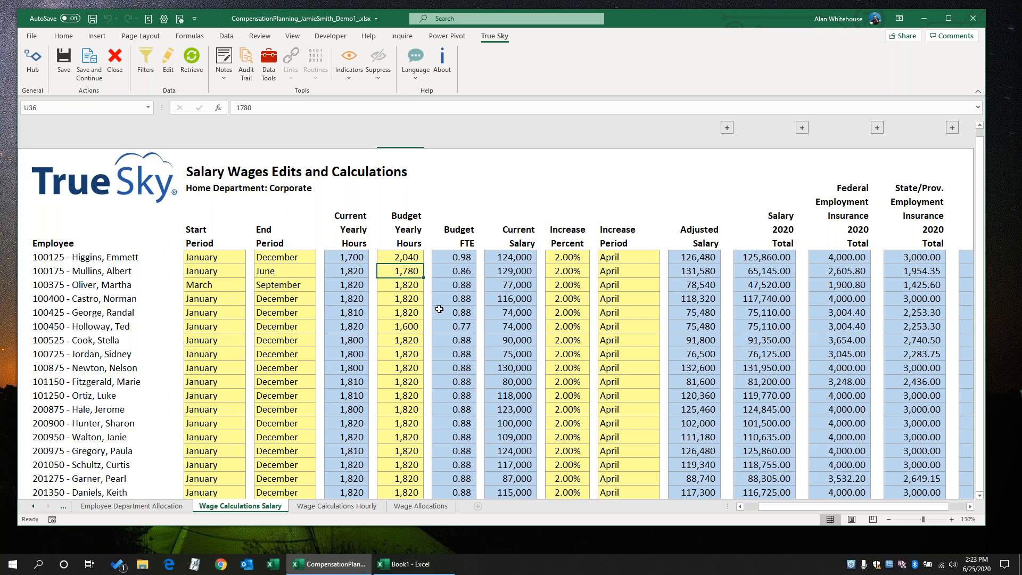
Check the first employee's current salary and increase percent, and set the increase period to May
left_click(529, 253)
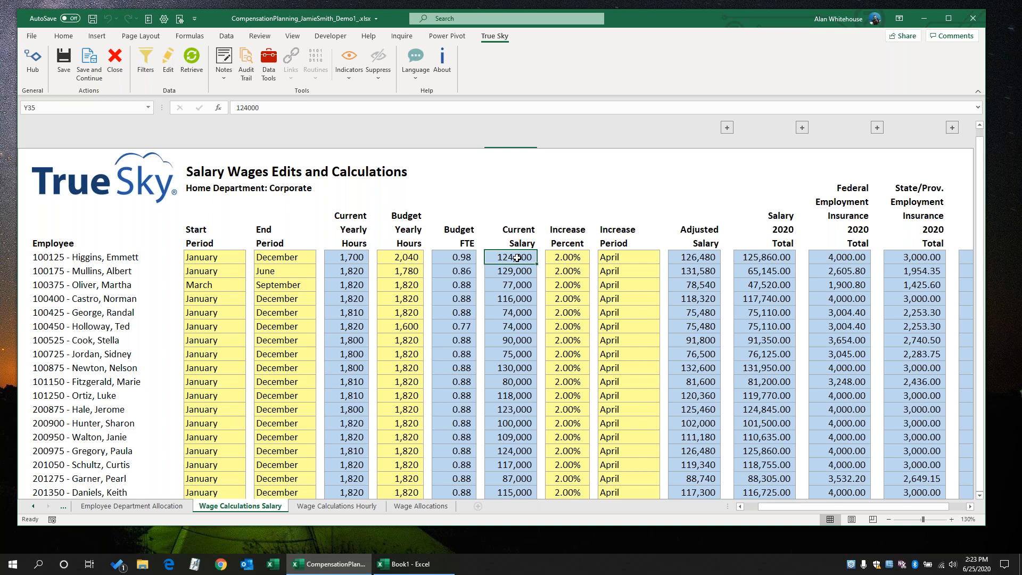
left_click(570, 260)
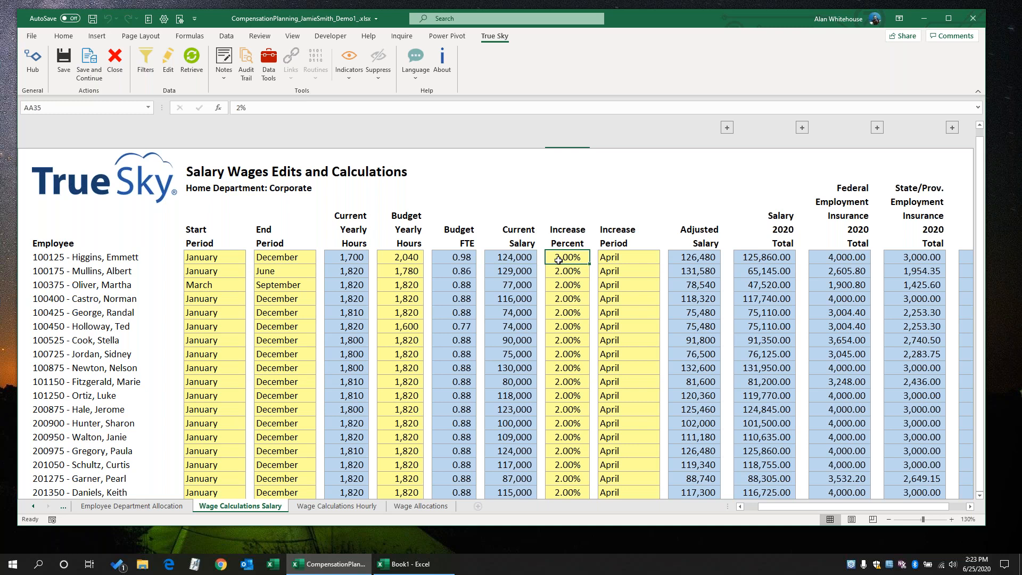
left_click(636, 261)
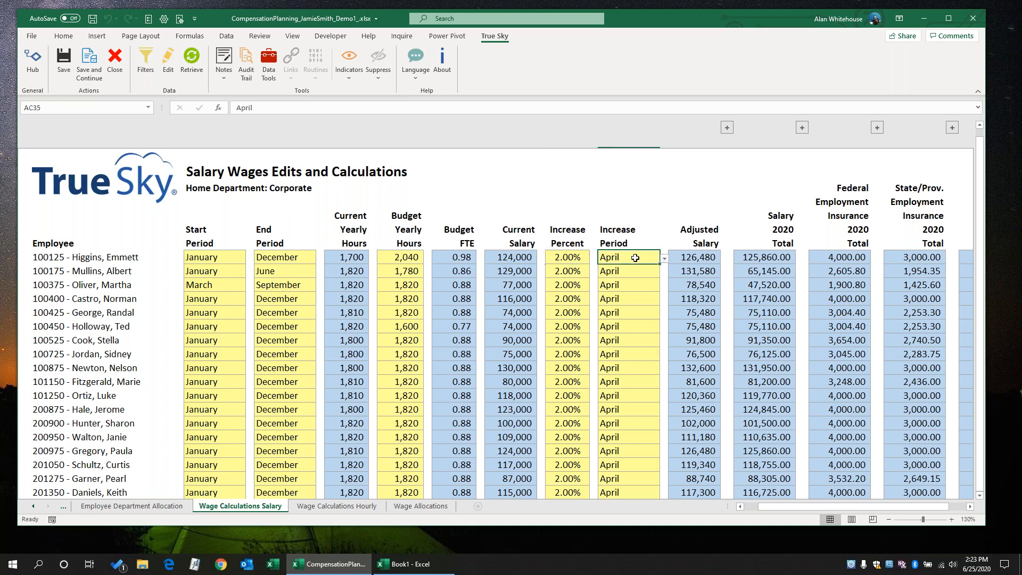
left_click(664, 260)
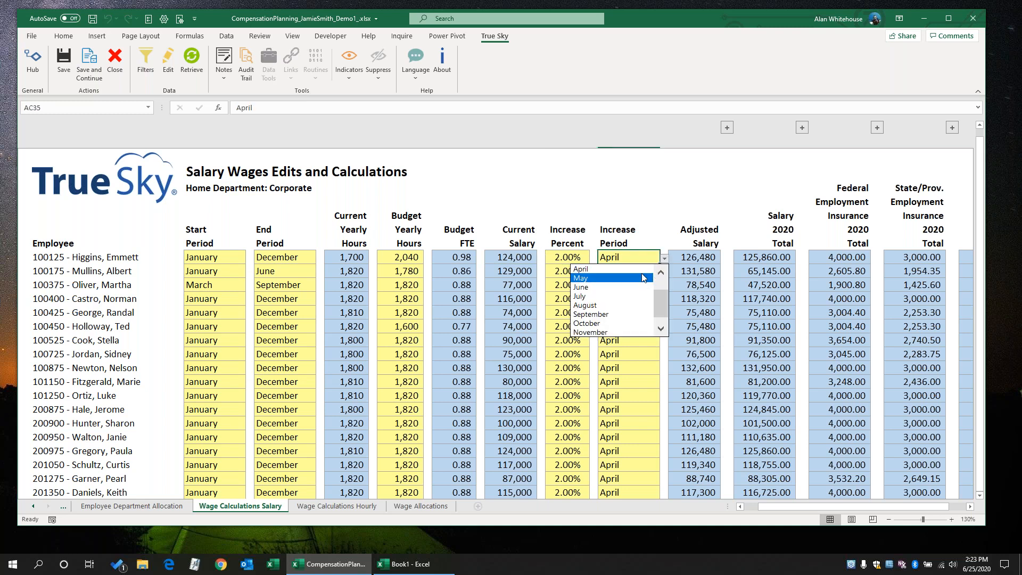
left_click(643, 278)
Set the first employee's increase percent to 100% and check the adjusted salary calculation
left_click(569, 259)
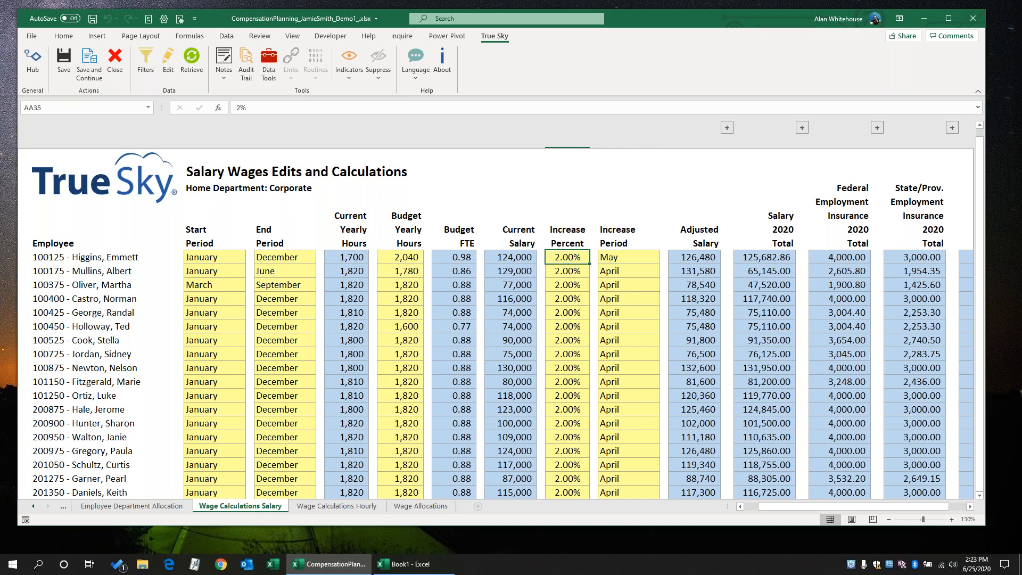
type("100")
key("Return")
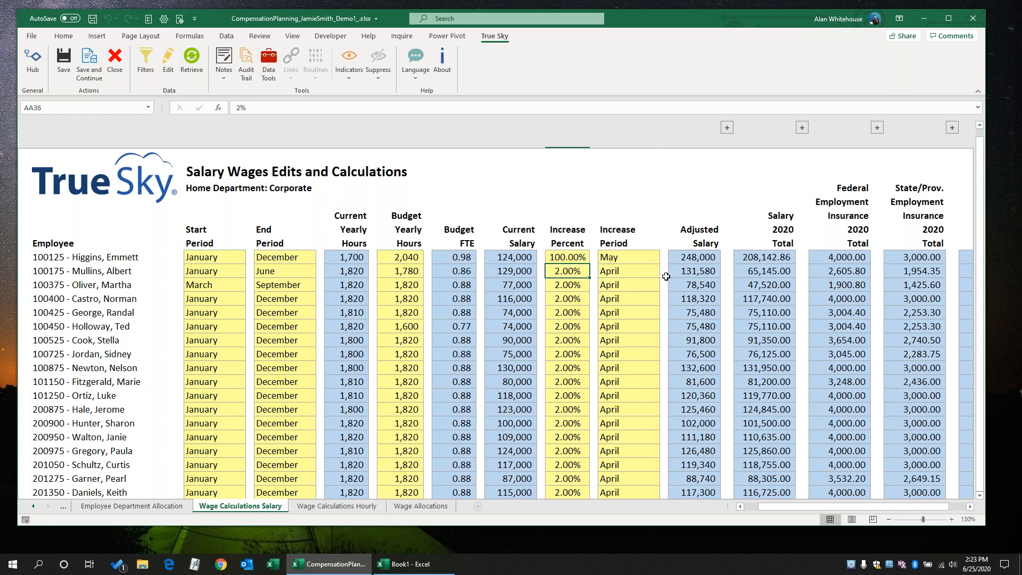
left_click(701, 259)
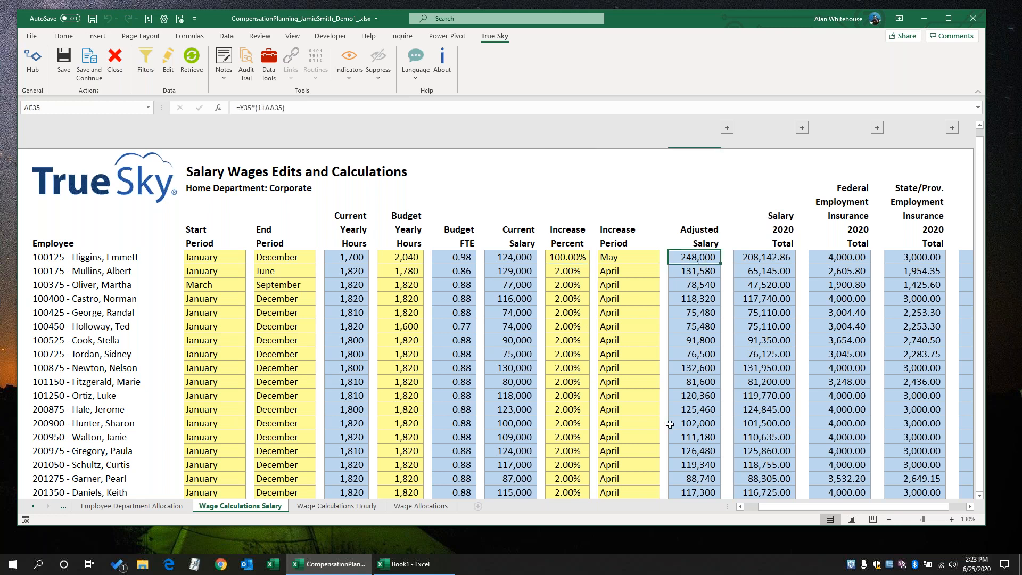
Expand the Salary 2020 Total column group to show the monthly salary amounts
left_click(970, 507)
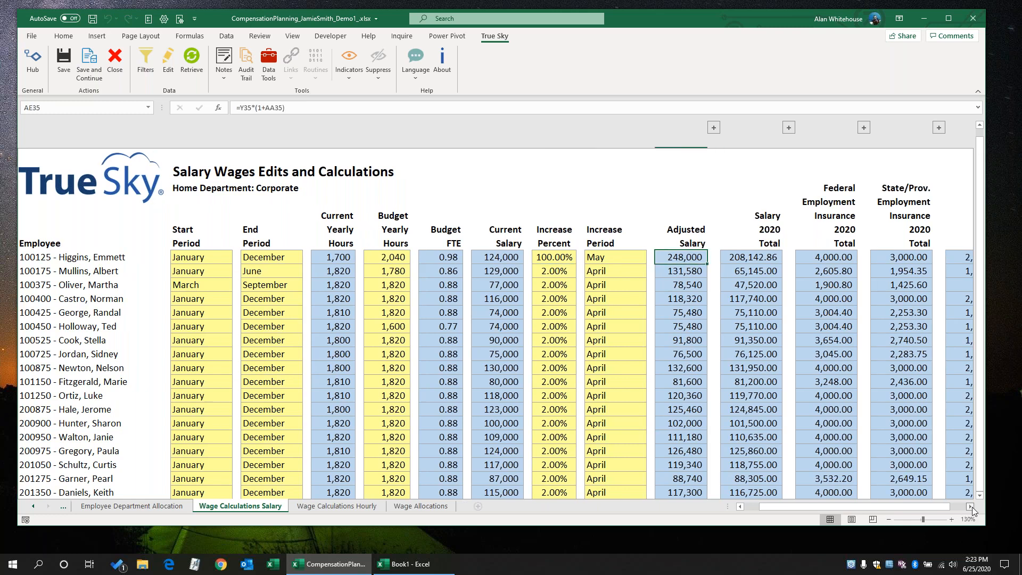
left_click(970, 507)
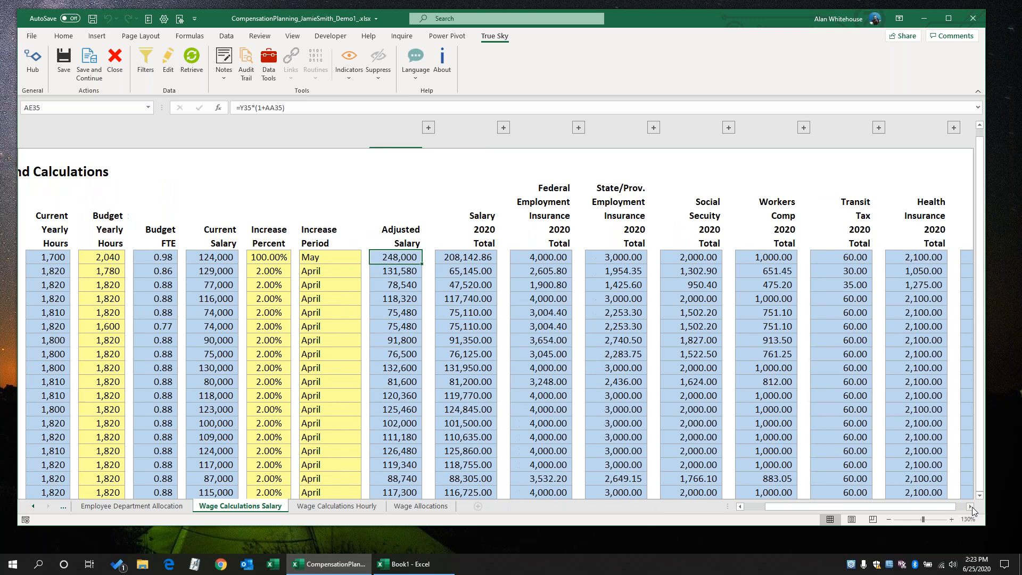
left_click(970, 506)
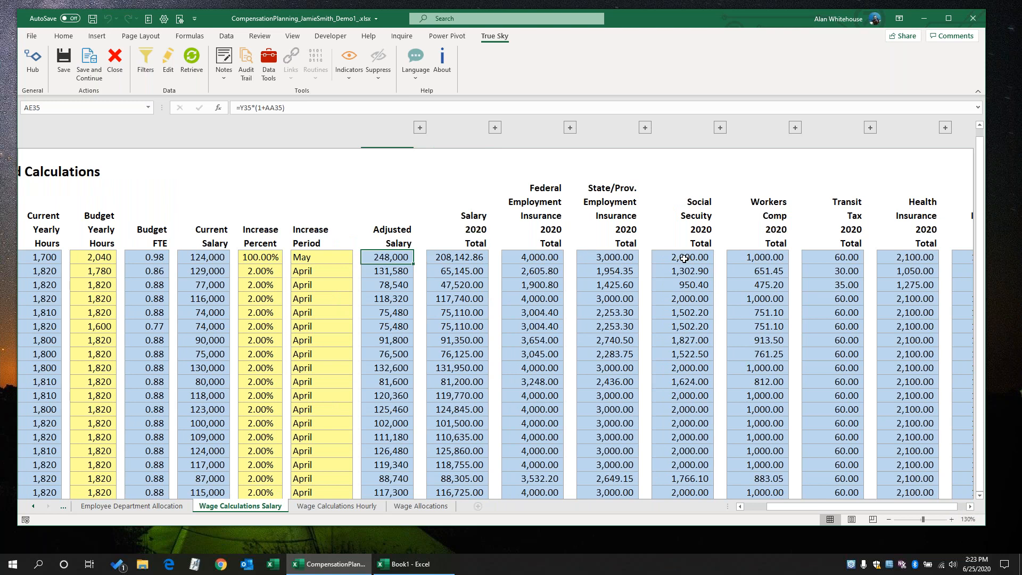
left_click(970, 507)
left_click_drag(909, 502, 902, 500)
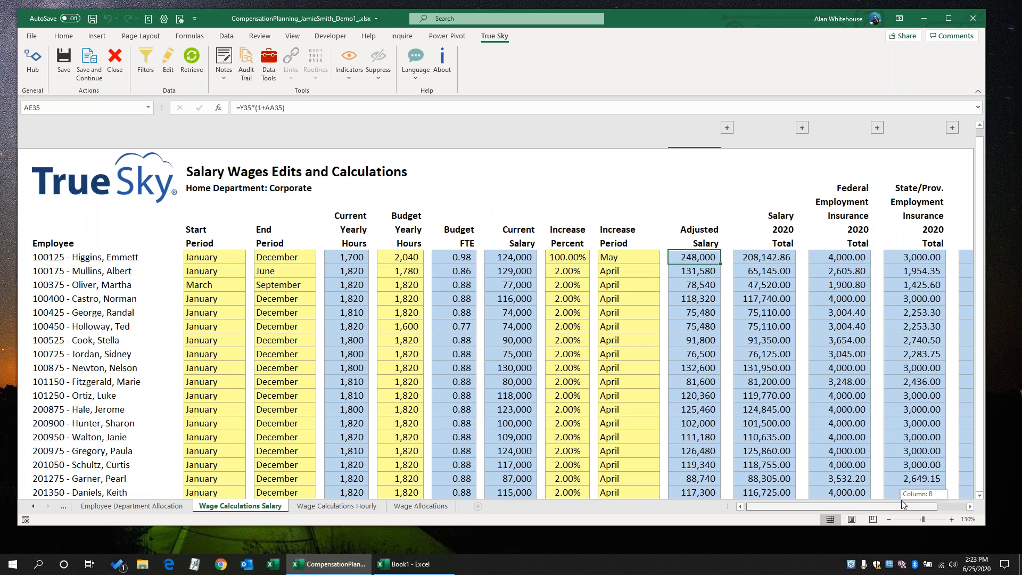
left_click(726, 129)
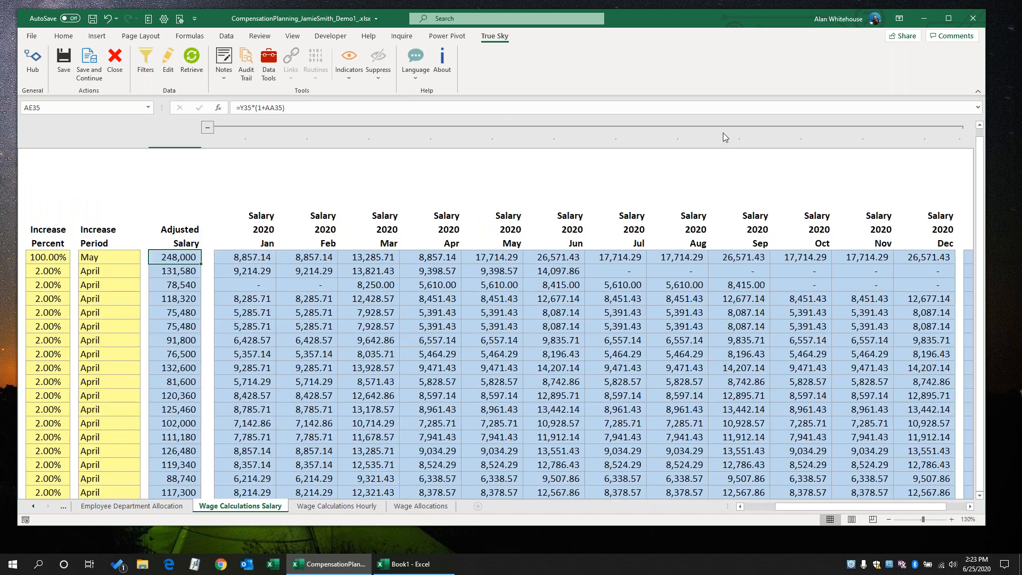
Examine the first employee's monthly salary amounts from January to May and total the January to March amounts by selecting them
left_click(249, 258)
left_click(298, 258)
left_click(382, 259)
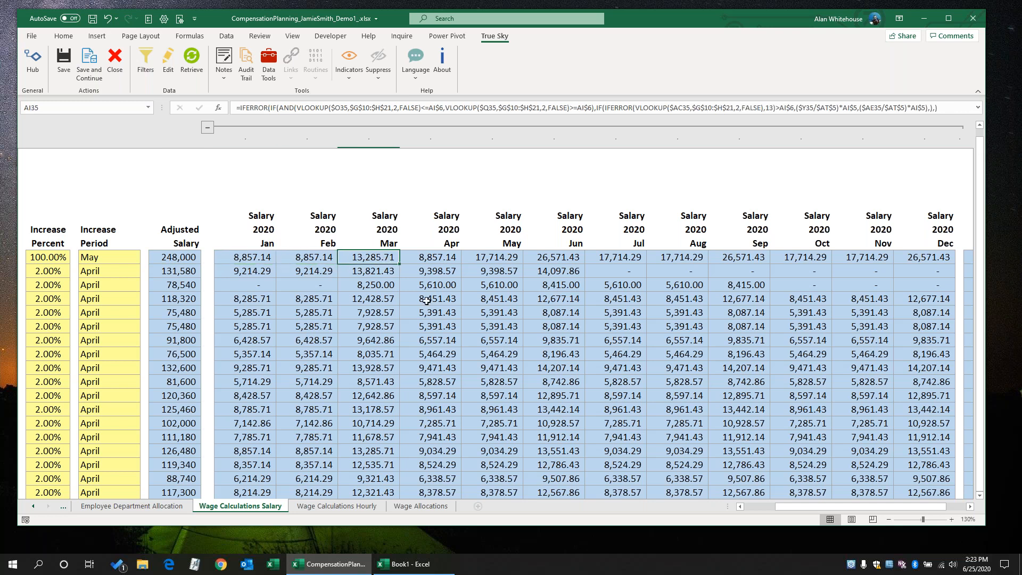
left_click(446, 258)
left_click(501, 257)
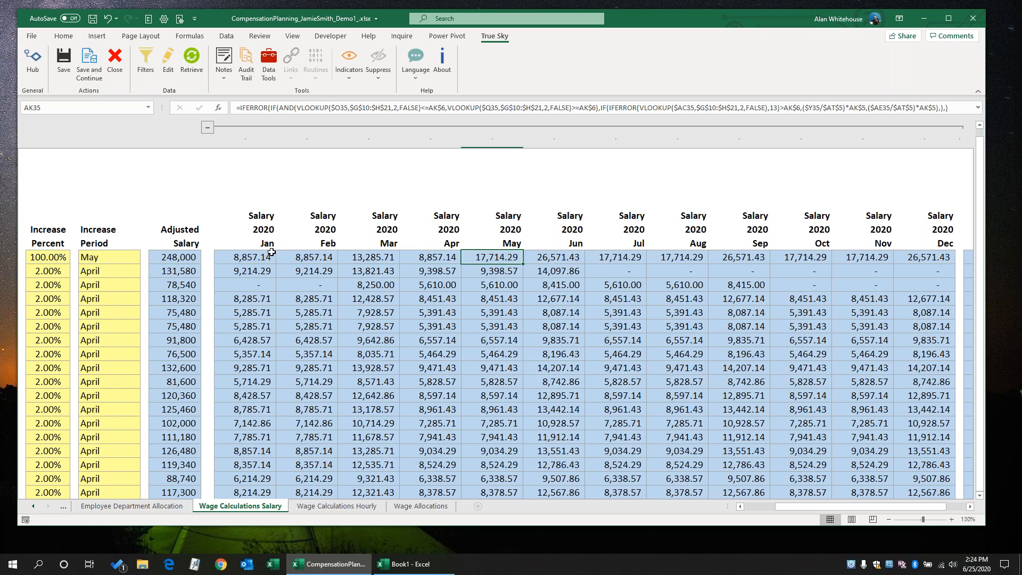
left_click_drag(260, 254, 369, 260)
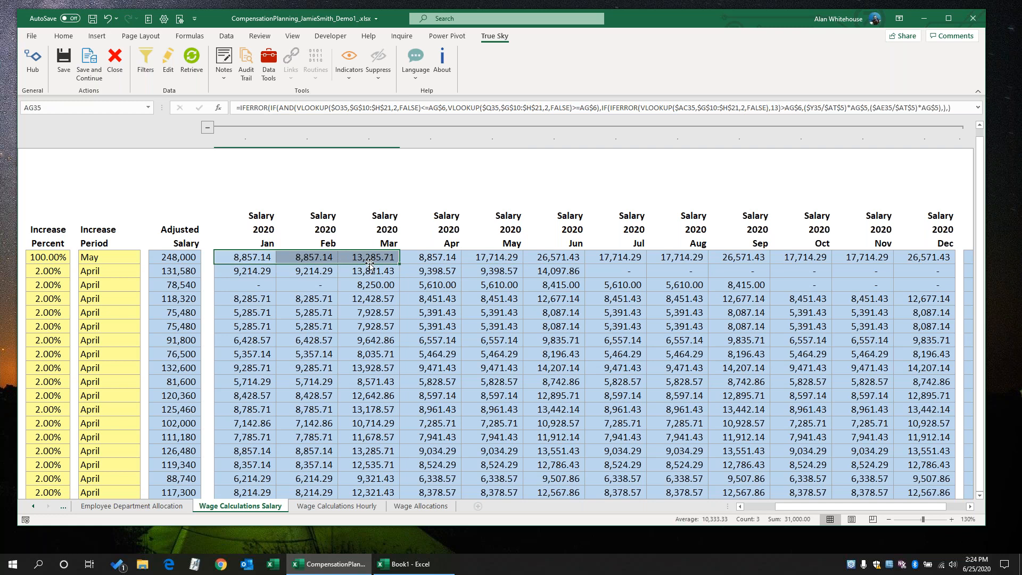
Examine the first employee's monthly salary amounts one month at a time from January through September
left_click(246, 257)
left_click(293, 259)
left_click(355, 258)
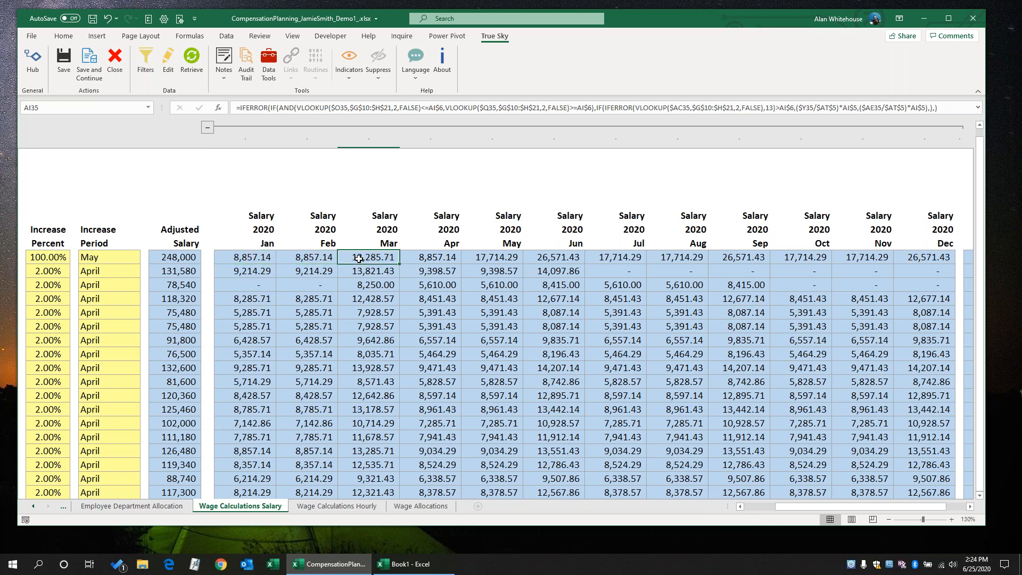
left_click(431, 259)
left_click(474, 262)
left_click(576, 258)
left_click(599, 255)
left_click(656, 261)
left_click(727, 255)
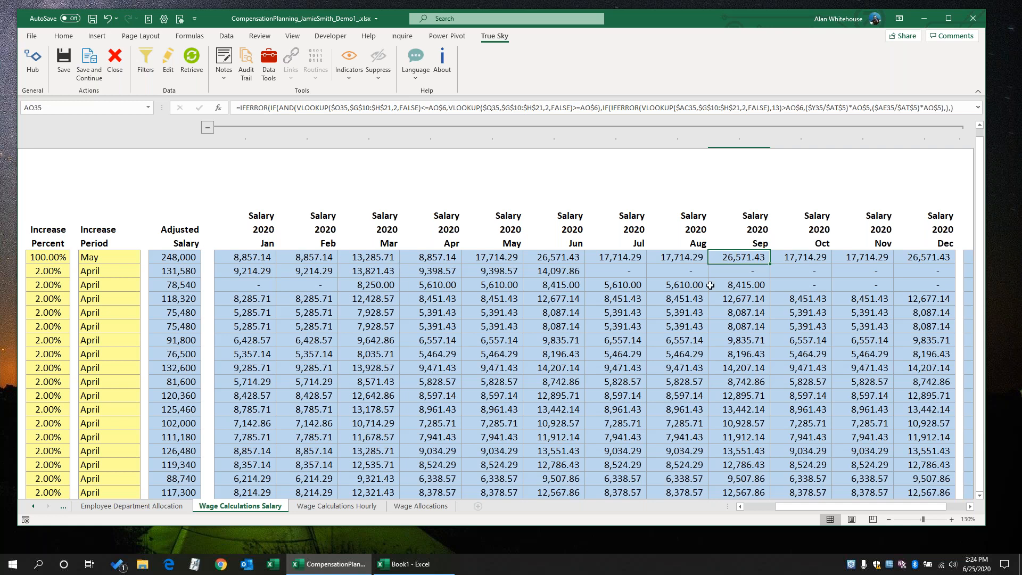
Check the second employee's July salary against the end period and total the third employee's March to June salary by selecting it
left_click(642, 274)
left_click_drag(785, 503, 767, 498)
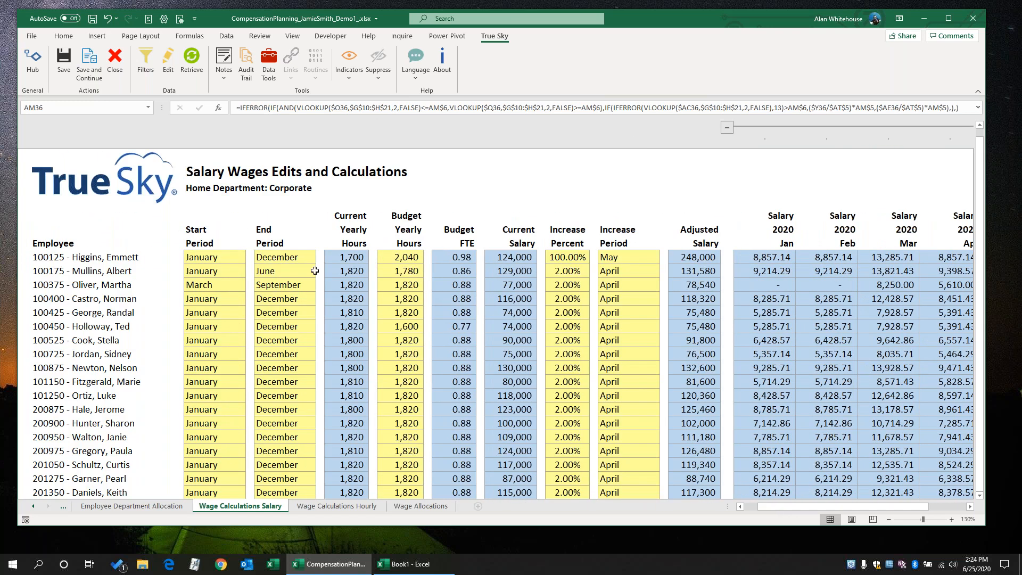
left_click(970, 506)
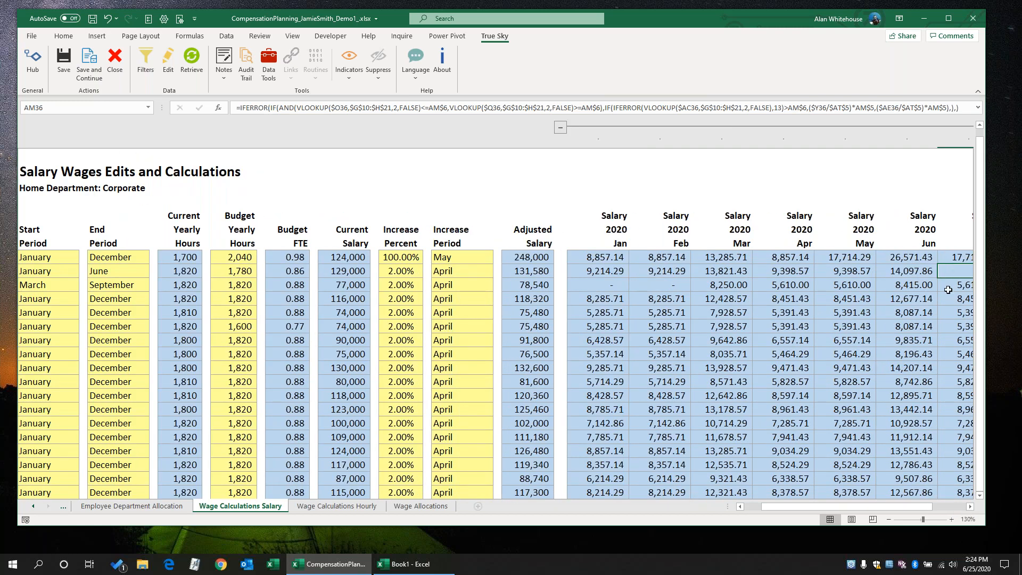
left_click(970, 506)
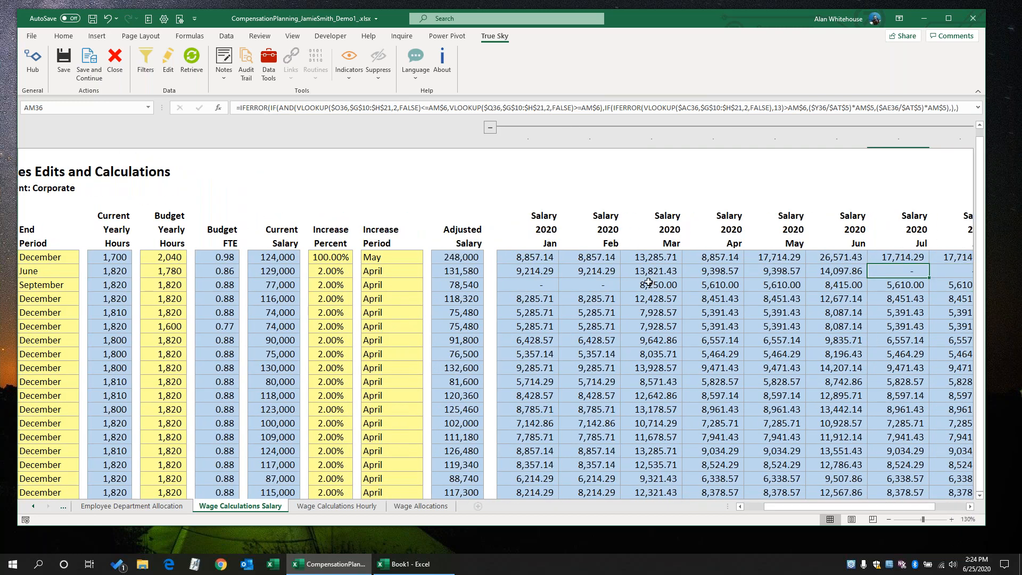
left_click_drag(648, 284, 847, 285)
left_click(970, 506)
left_click(970, 506)
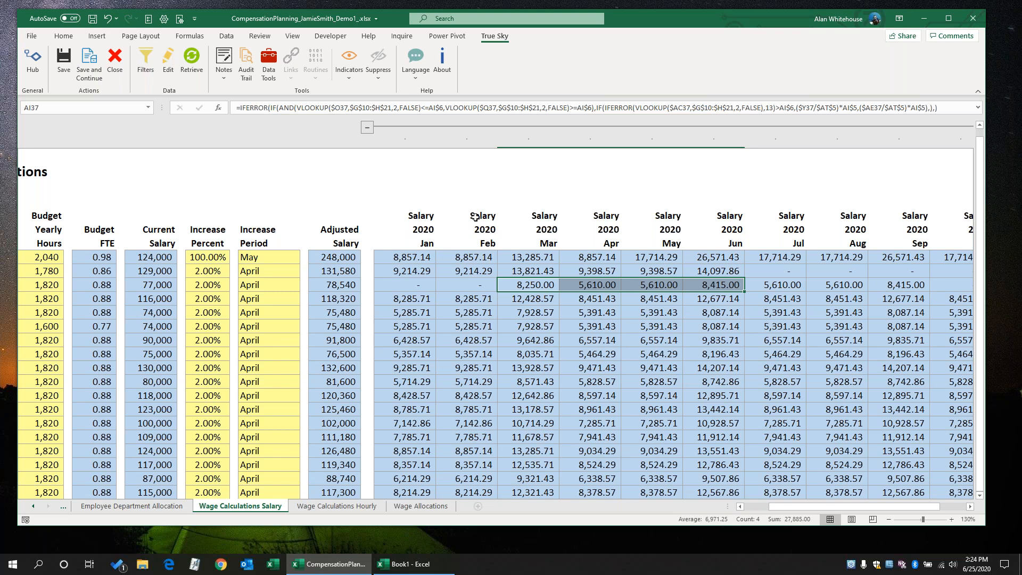
Collapse the monthly salary columns and expand Federal Employment Insurance 2020 to total the first employee's January to March amounts
left_click(367, 128)
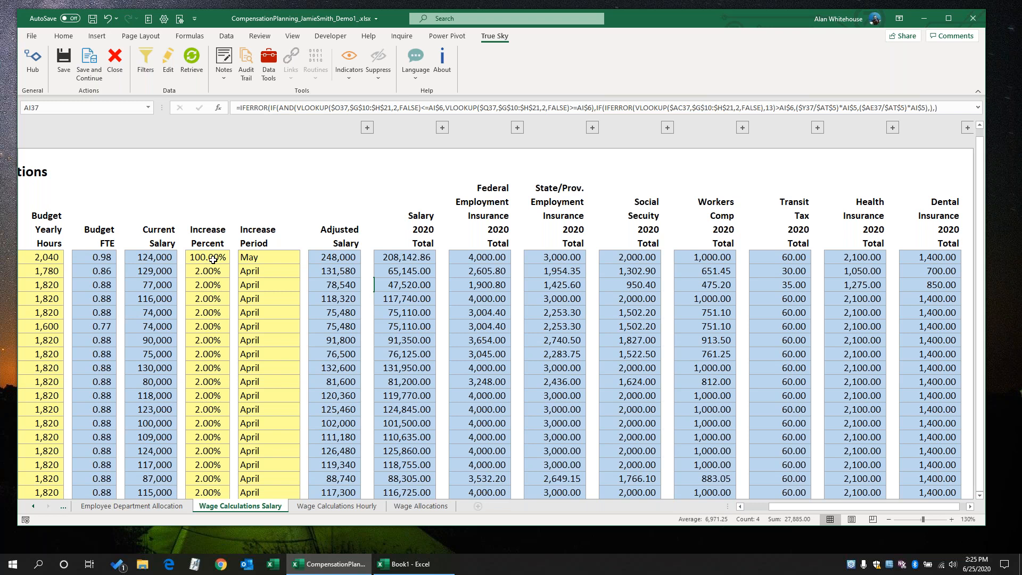
left_click(443, 127)
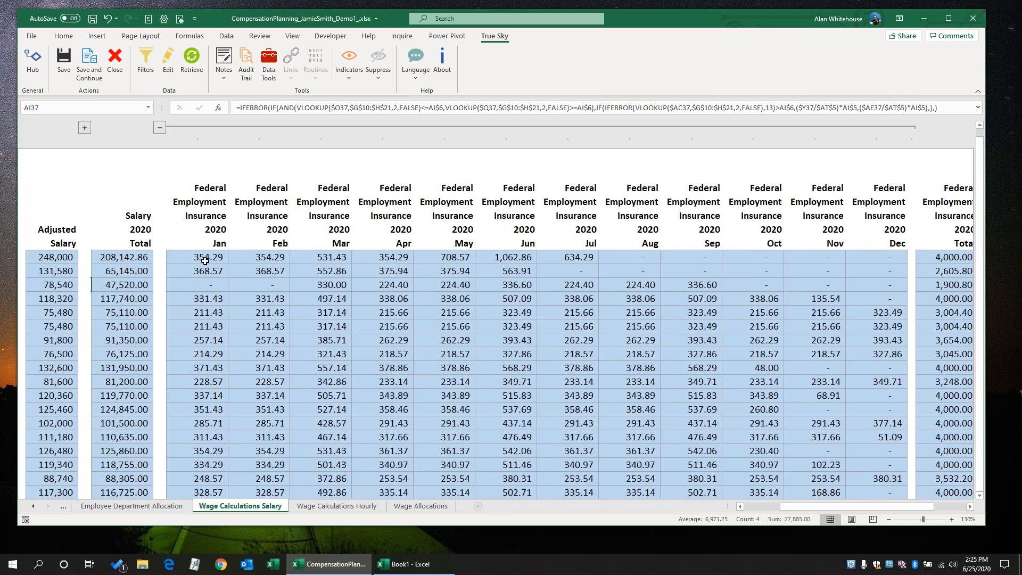
left_click_drag(205, 261, 326, 260)
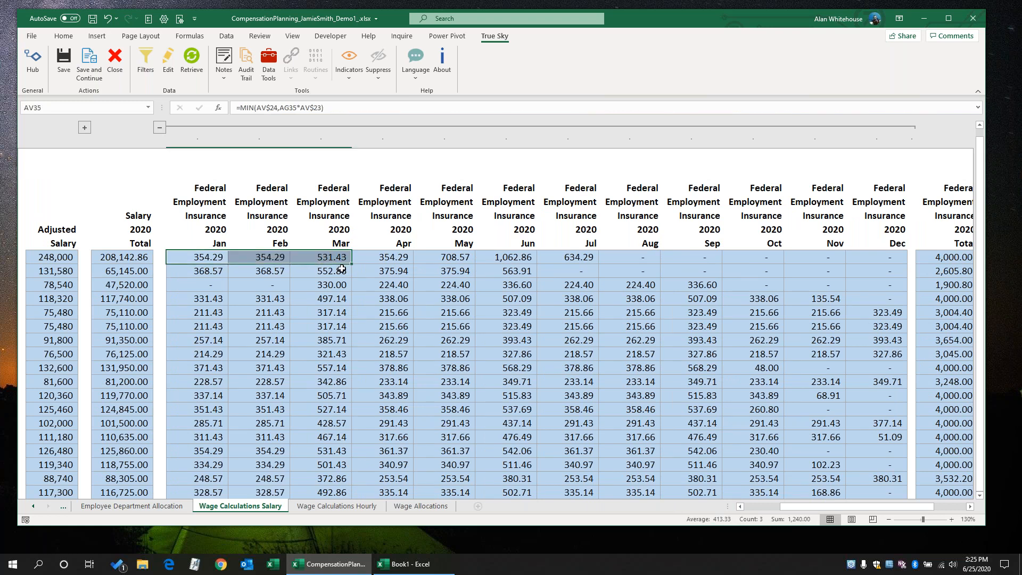
Compare the first employee's January to July Federal Employment Insurance amounts with the 2020 total, and collapse the monthly columns
left_click(931, 260)
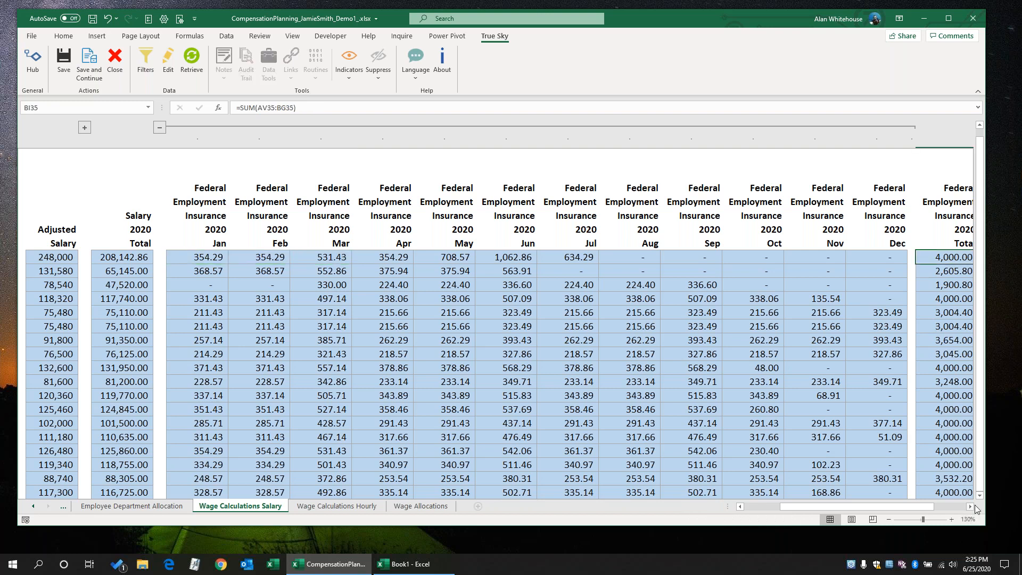
left_click(971, 506)
left_click(970, 506)
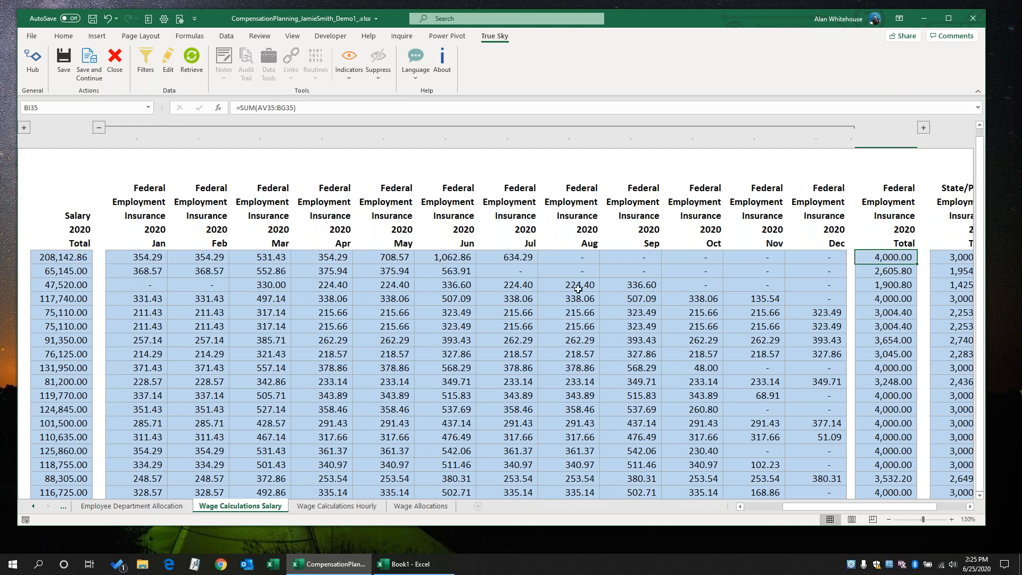
left_click_drag(143, 258, 506, 257)
left_click(867, 261)
left_click(98, 128)
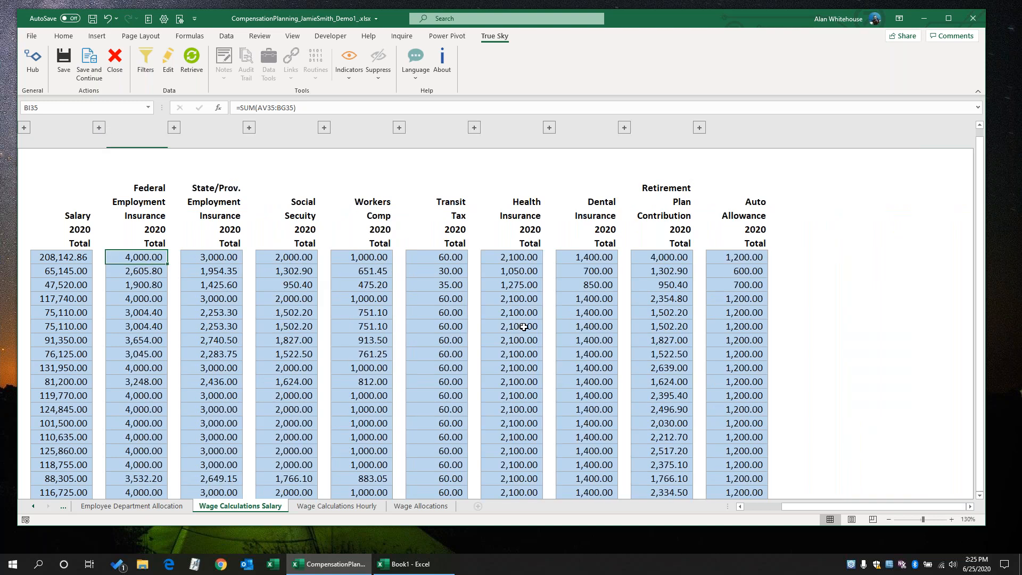
Review the salaried employees' 2020 salary, tax and benefit totals alongside their periods, hours and increases
left_click_drag(791, 507, 775, 500)
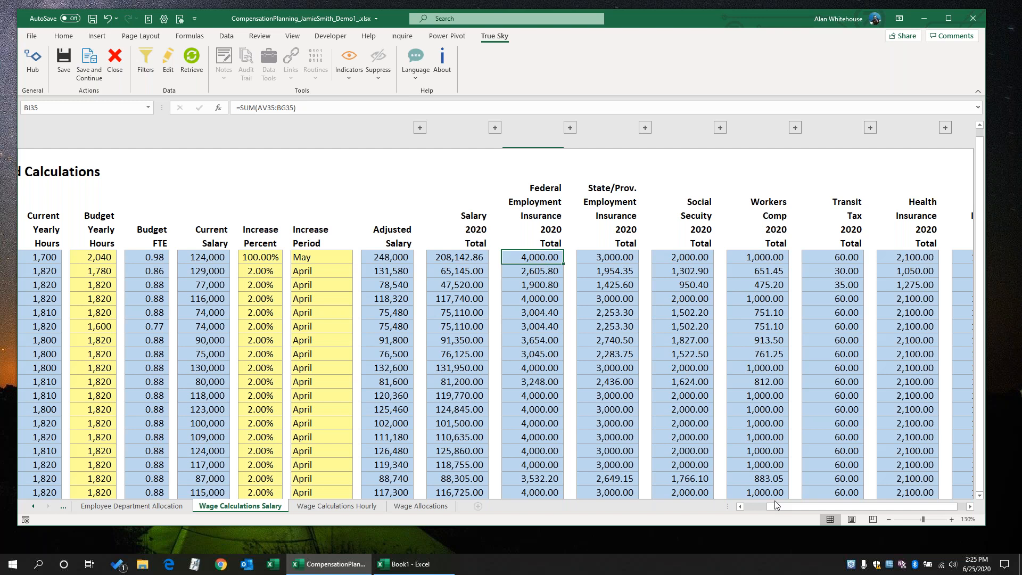
left_click_drag(809, 506, 768, 494)
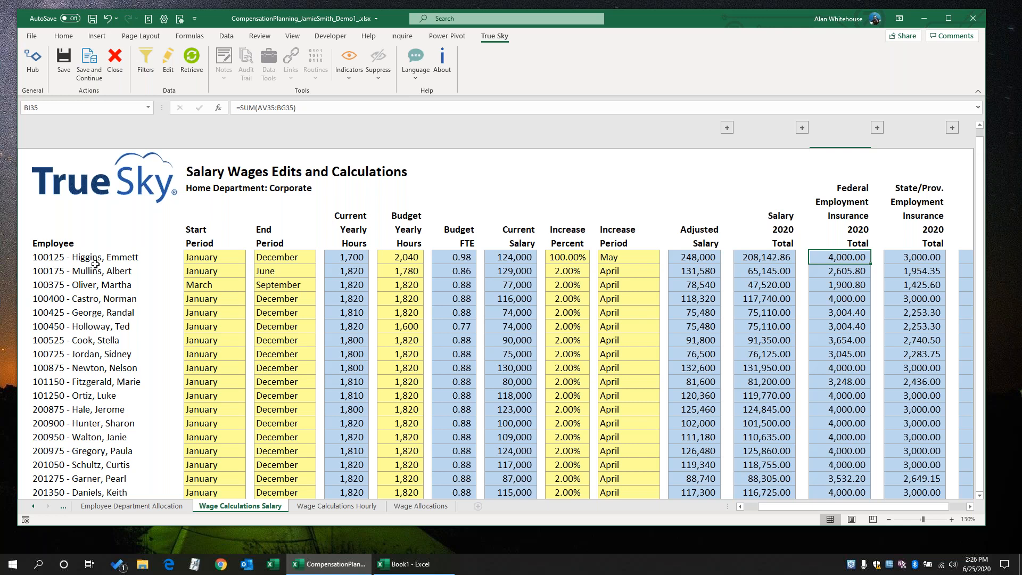
left_click(970, 507)
left_click(970, 507)
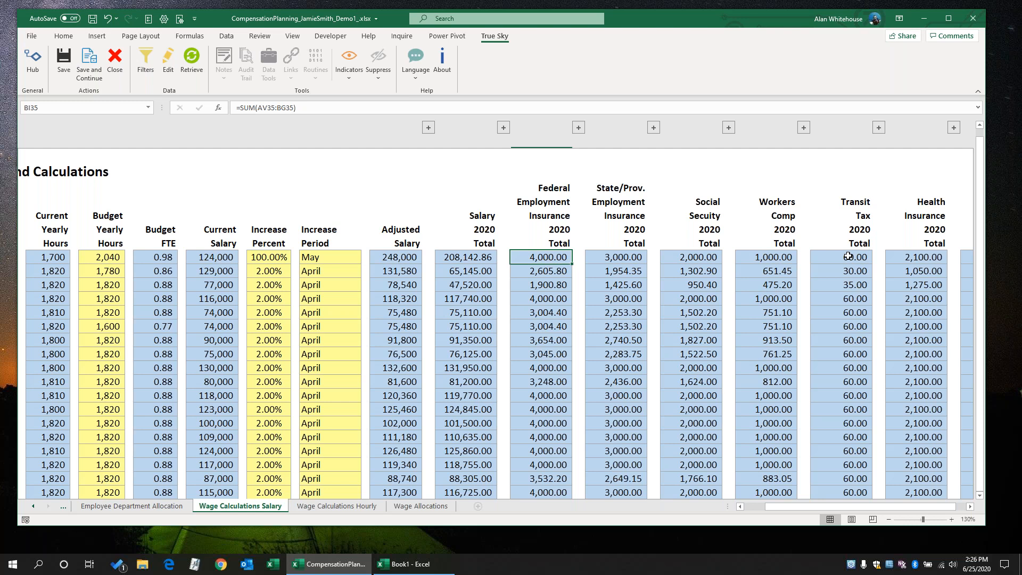
left_click(752, 508)
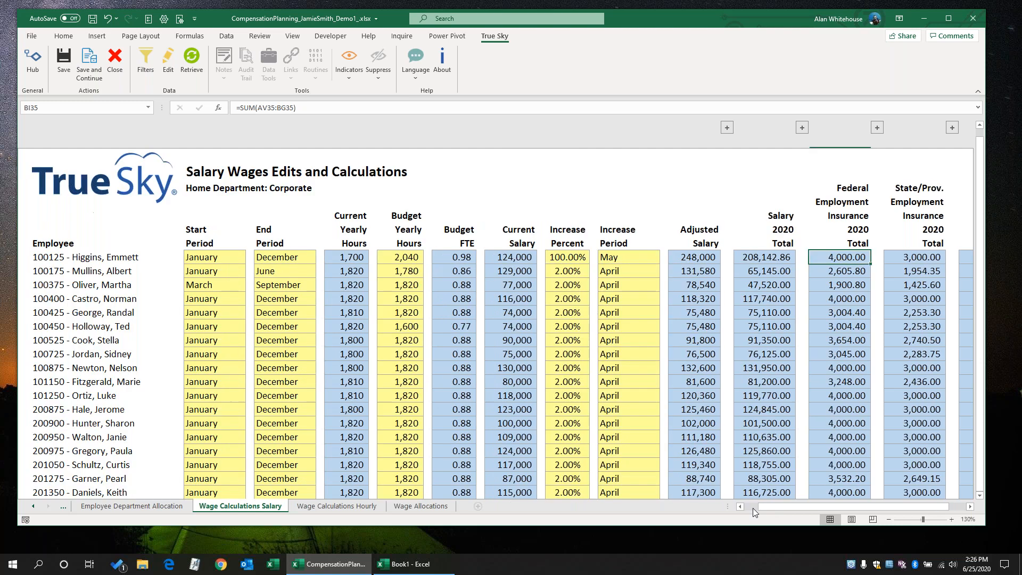
Open the Wage Calculations Hourly sheet and enlarge it to 130% zoom with the employee names in view
left_click(332, 507)
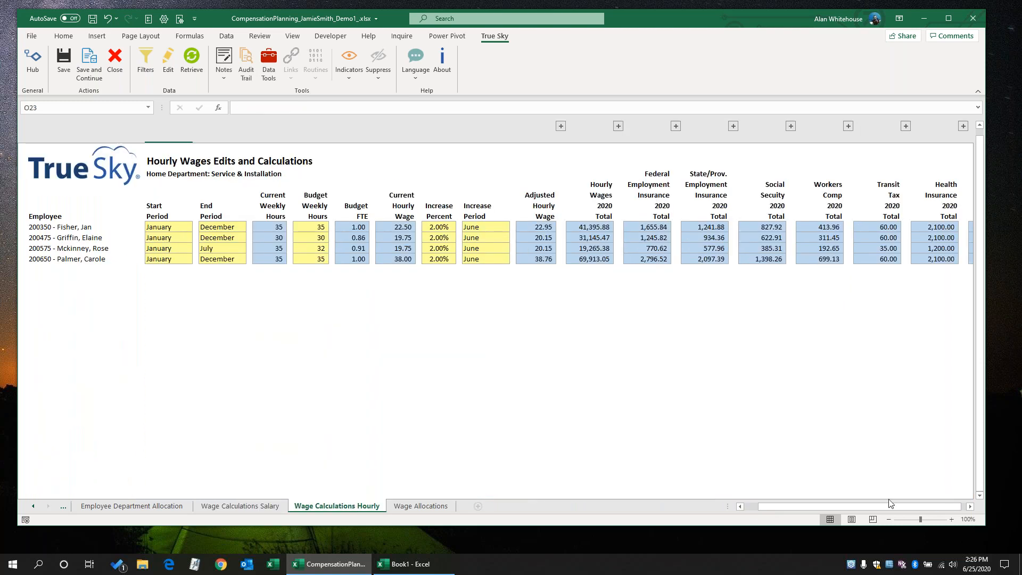
left_click(952, 519)
left_click(952, 519)
left_click(952, 519)
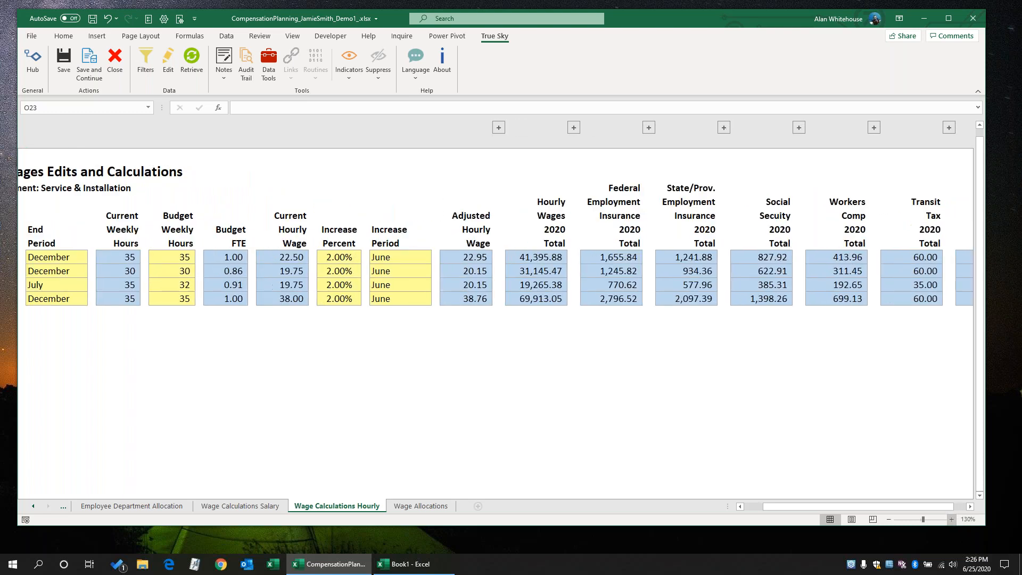
left_click_drag(927, 507, 899, 513)
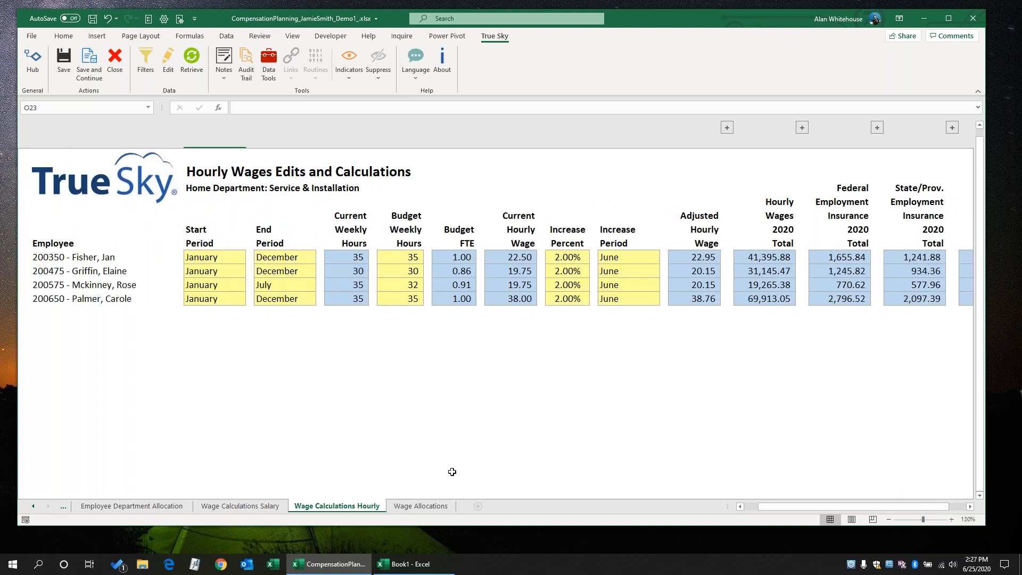
Examine the hourly employees' start period, current and budget weekly hours, and current hourly wages
left_click(210, 260)
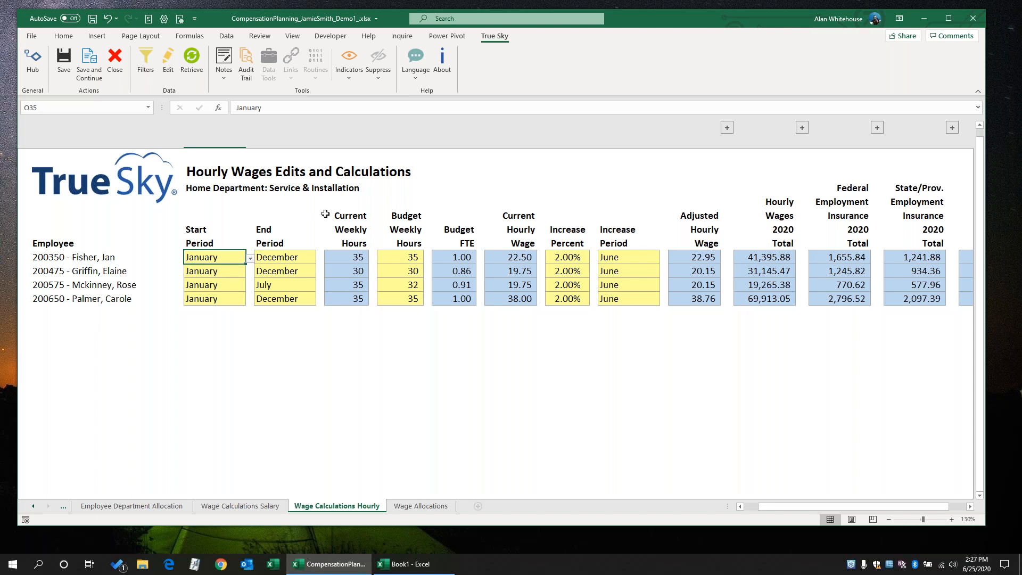
left_click_drag(342, 262, 349, 299)
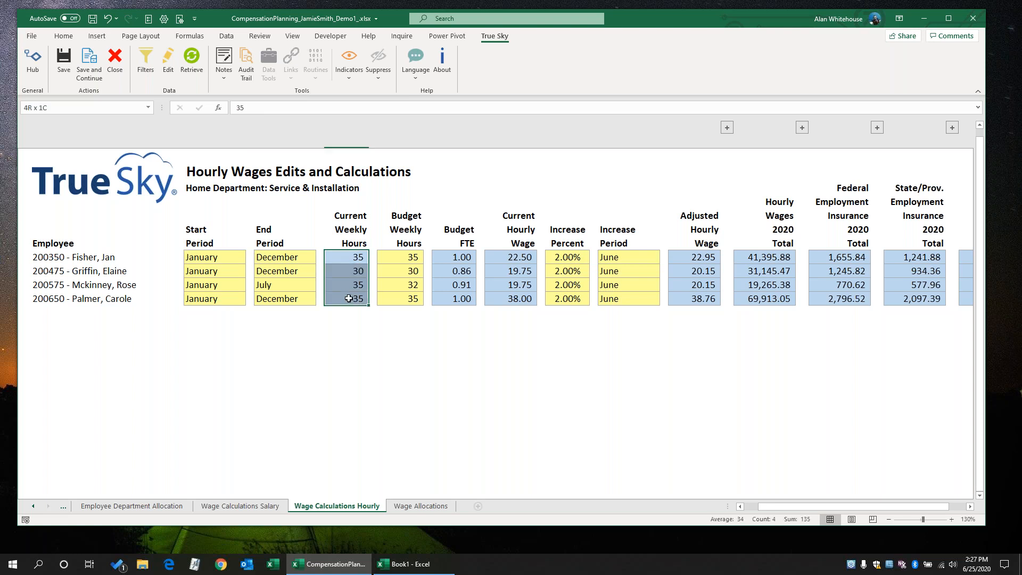
left_click(395, 258)
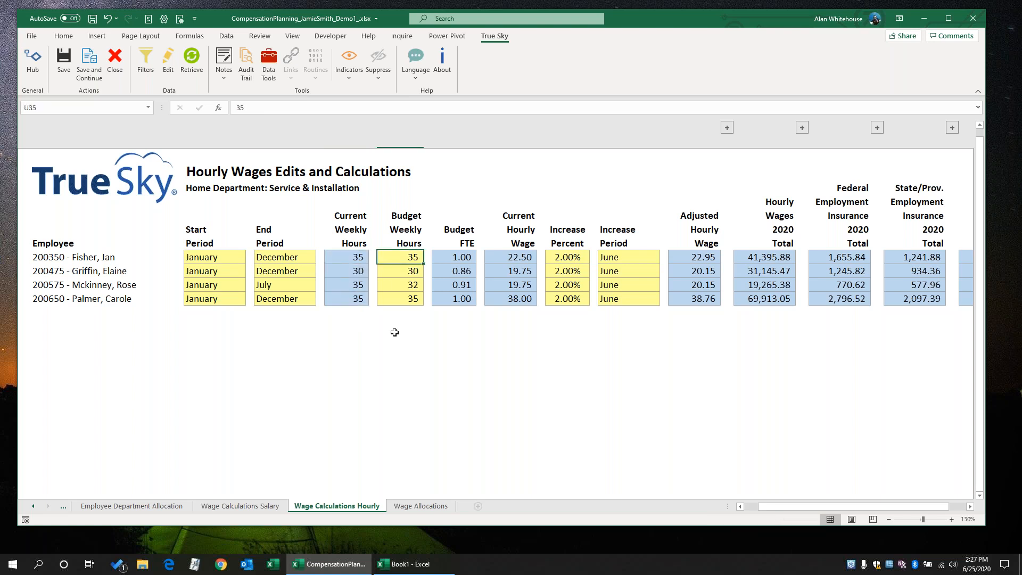
left_click(407, 275)
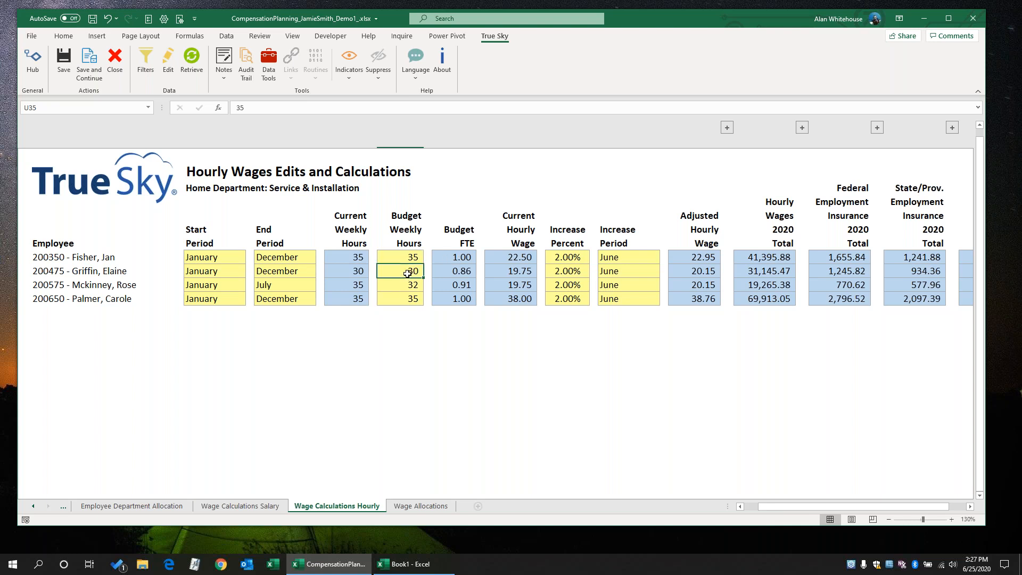
left_click(402, 261)
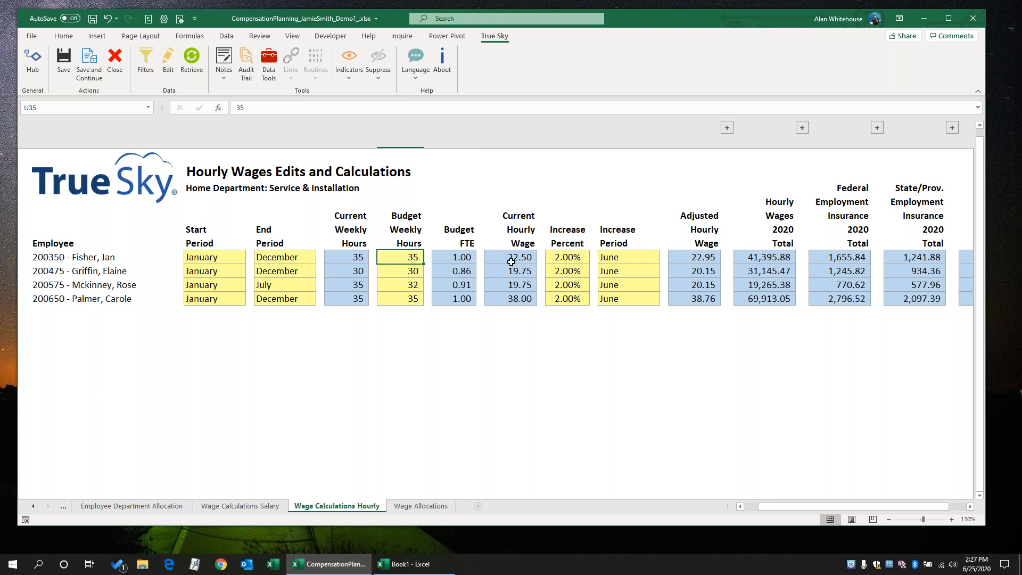
left_click_drag(502, 259, 504, 297)
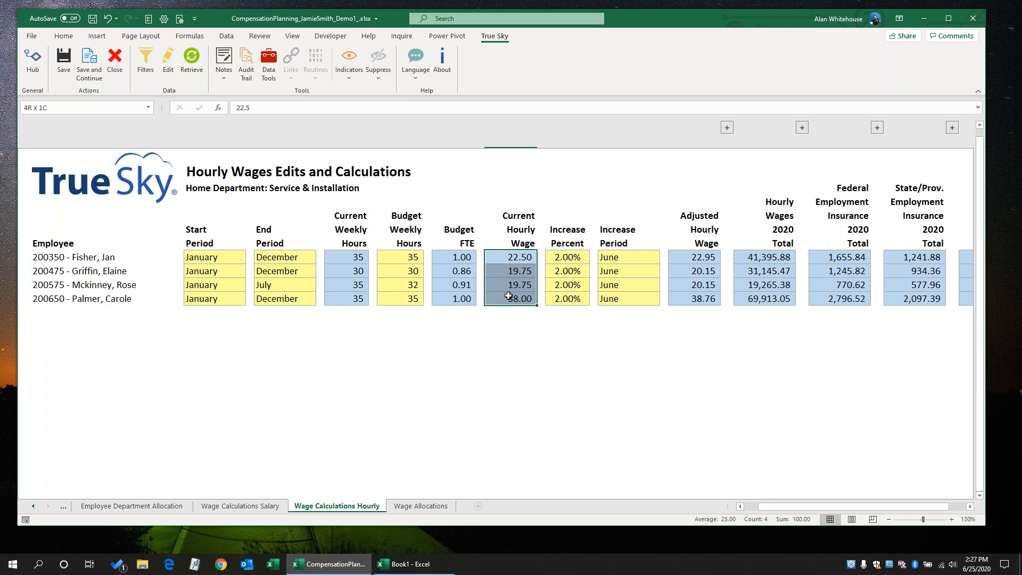
Set the first hourly employee's increase percent to 5% and increase period to May
left_click(559, 258)
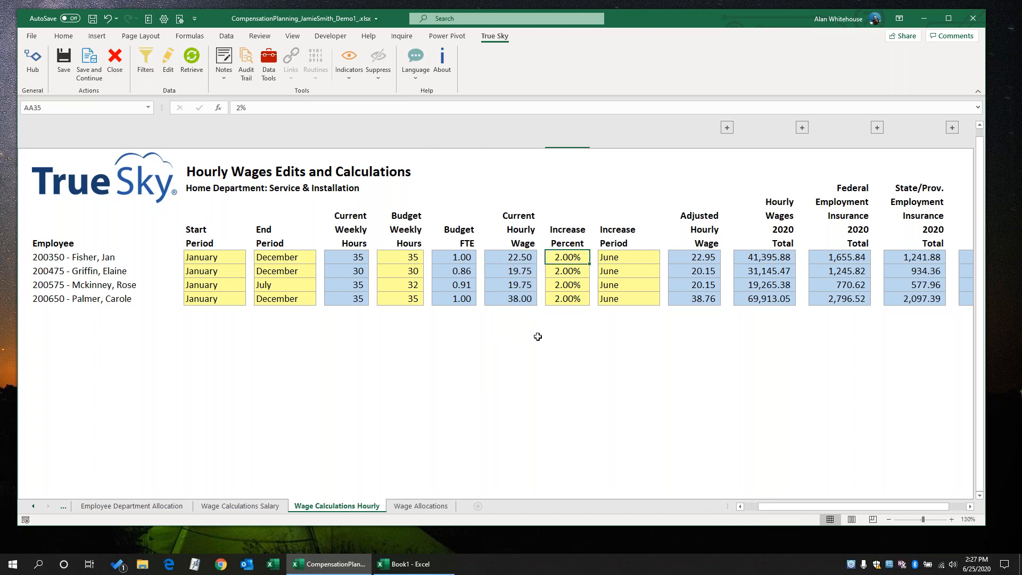
type("5")
key("Tab")
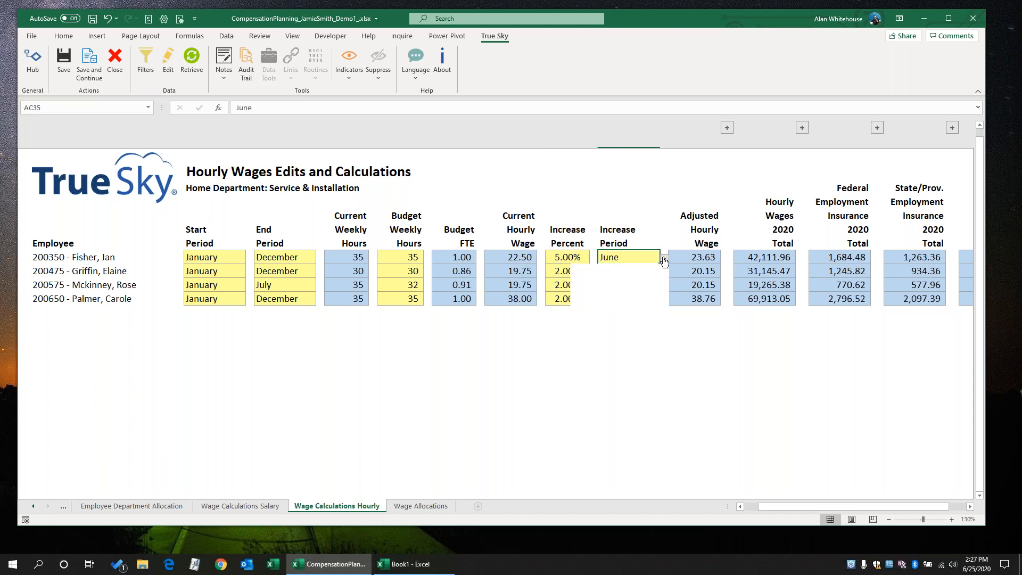
left_click(664, 258)
left_click(642, 269)
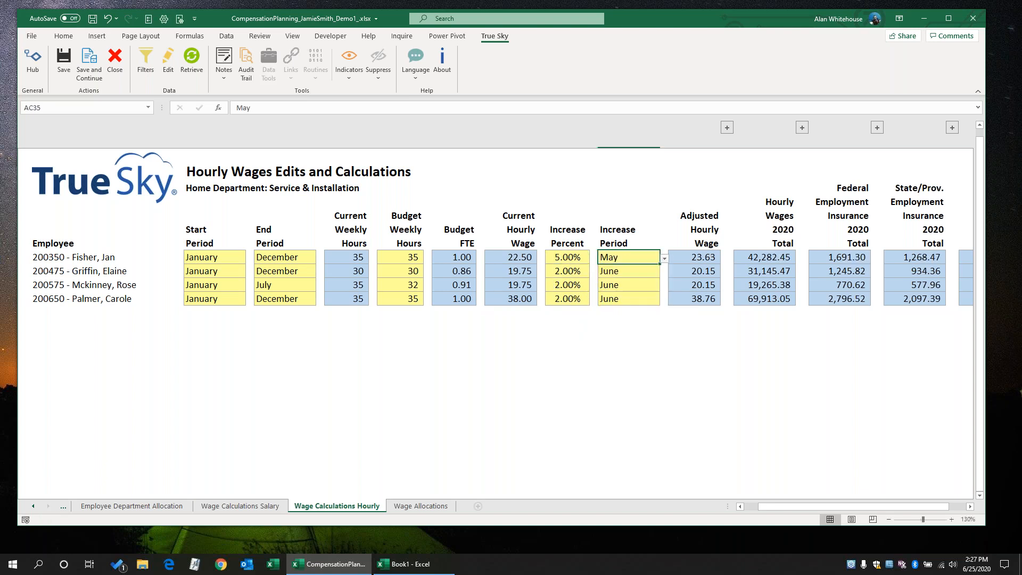
Check the first hourly employee's adjusted wage, and expand Hourly Wages 2020 Total to examine the January to May amounts
left_click(700, 270)
left_click(698, 259)
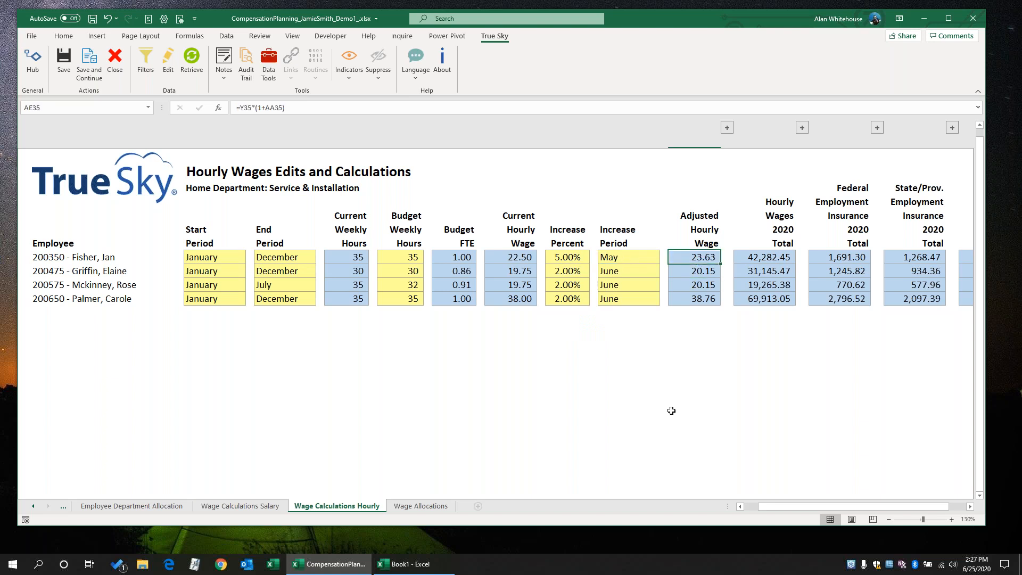
left_click(971, 507)
left_click(971, 507)
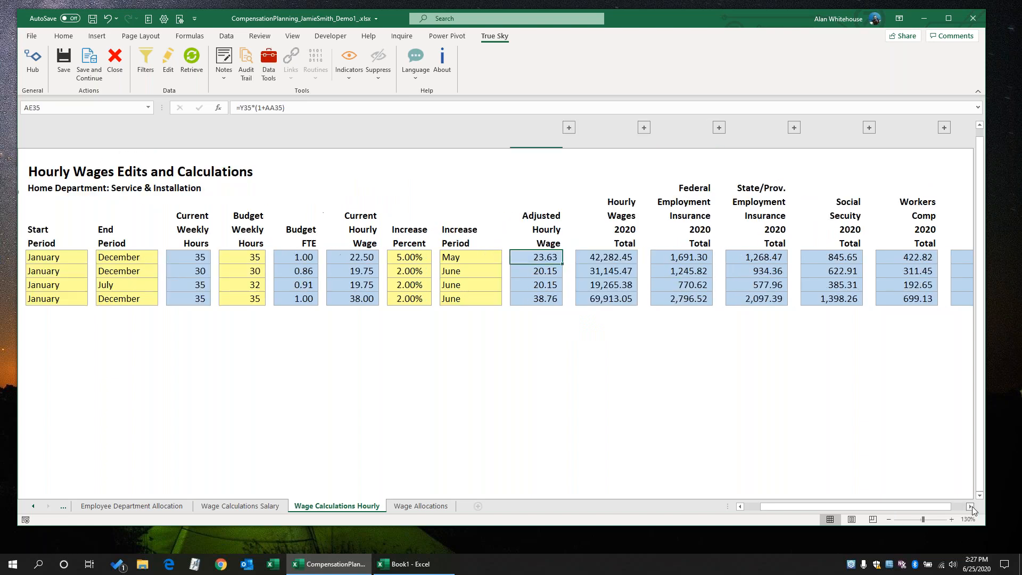
left_click(562, 127)
left_click_drag(248, 257, 506, 257)
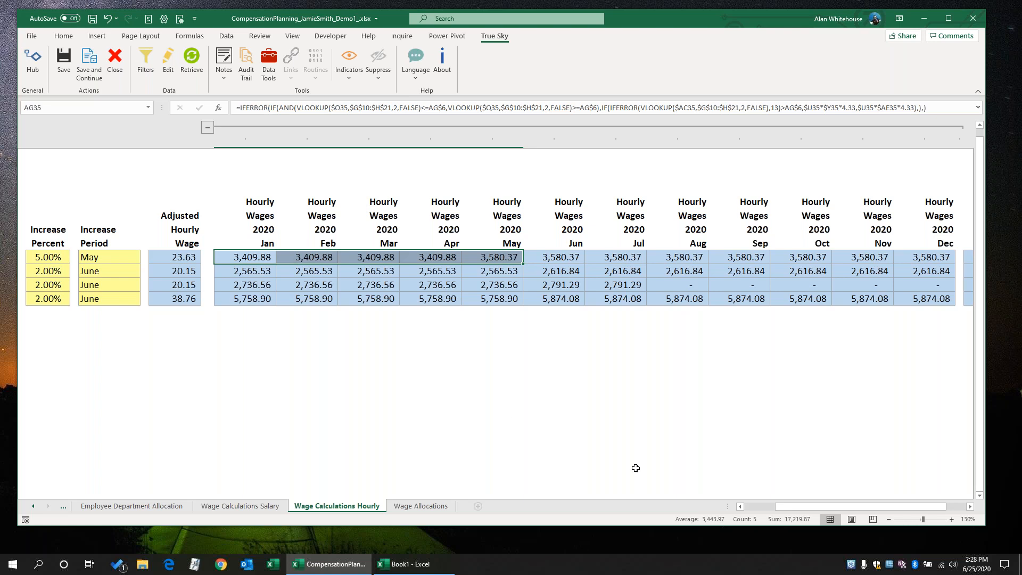
Check the third hourly employee's August wage, and collapse the monthly wage columns to review the 2020 totals
mouse_move(781, 506)
left_mouse_down()
mouse_move(772, 506)
mouse_move(793, 507)
left_mouse_up()
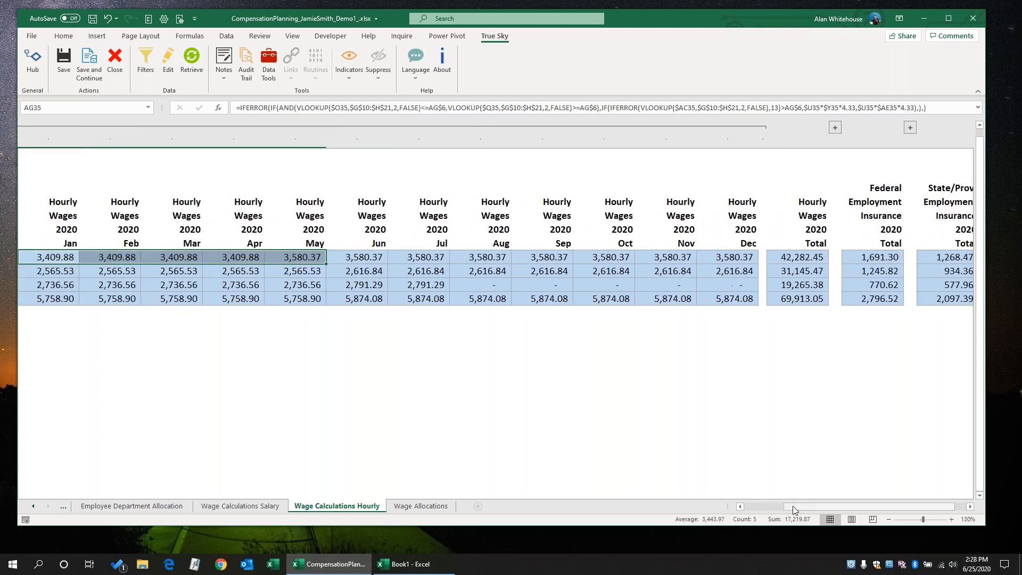
left_click(474, 287)
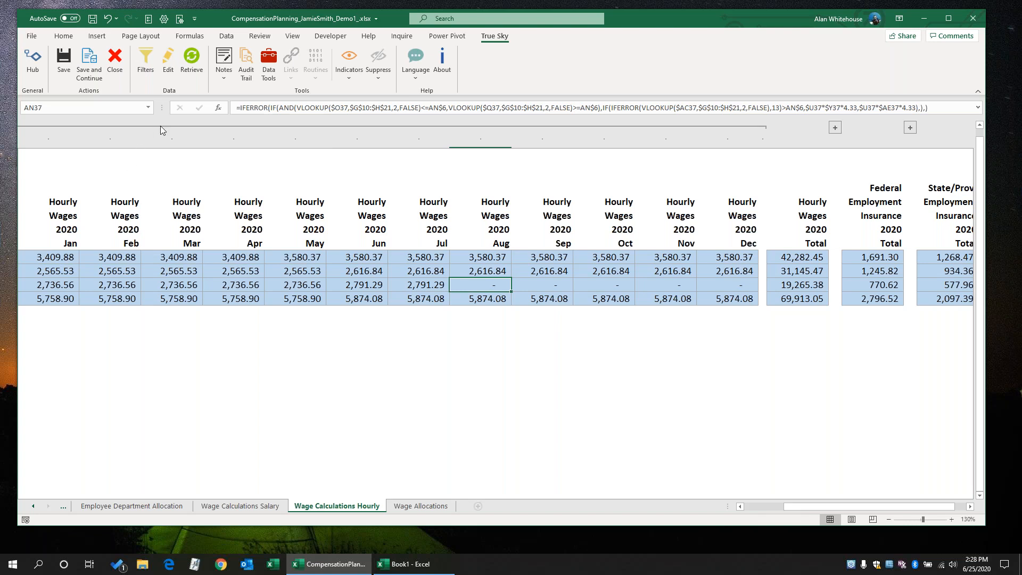
scroll(162, 130, "right", 5)
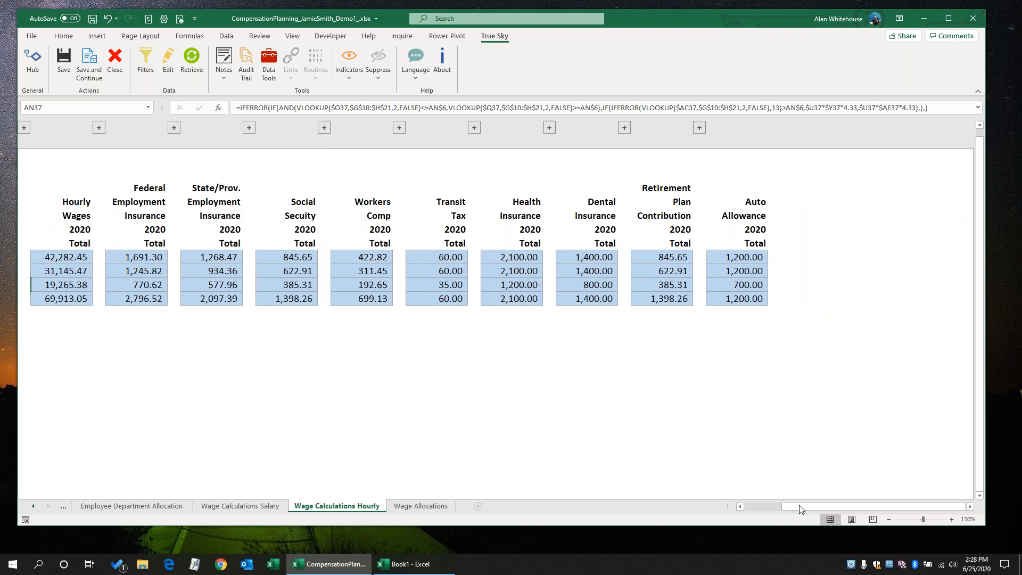
left_click_drag(797, 507, 758, 505)
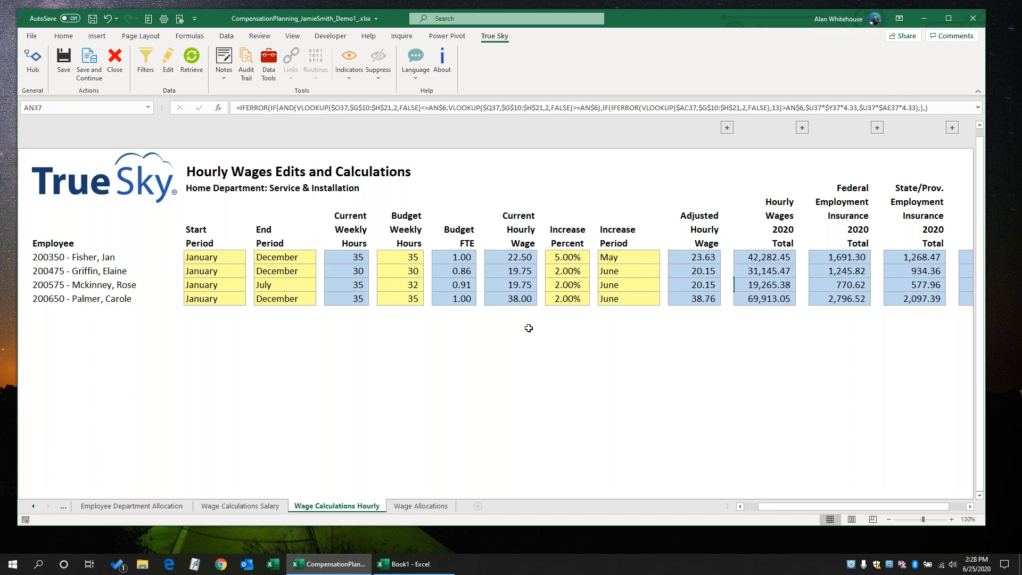
Examine the first five employees' January and February amounts under Total Preallocated Salary on the Wage Allocations sheet, and collapse the section
left_click(415, 508)
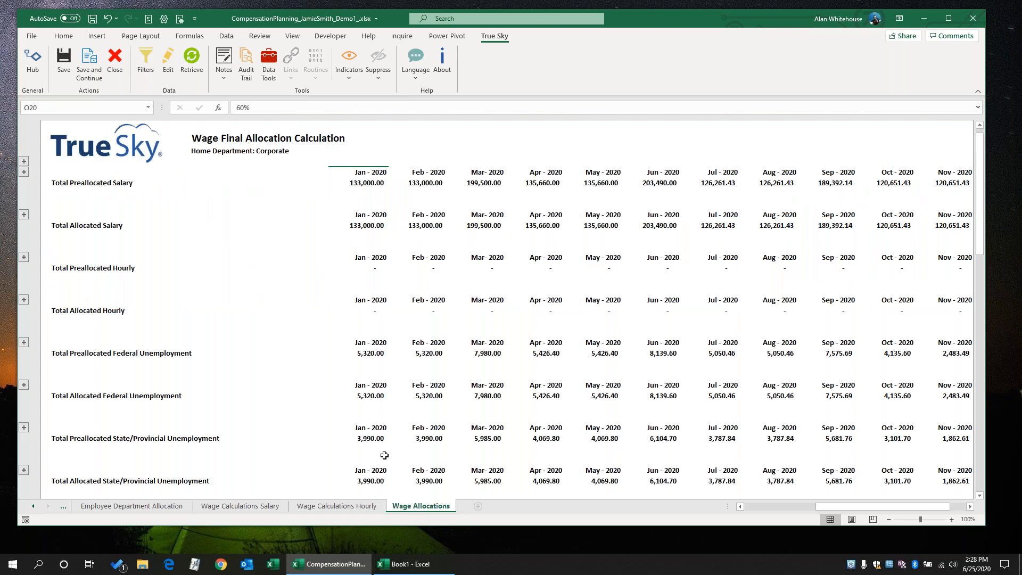
left_click(23, 172)
left_click_drag(366, 205, 365, 249)
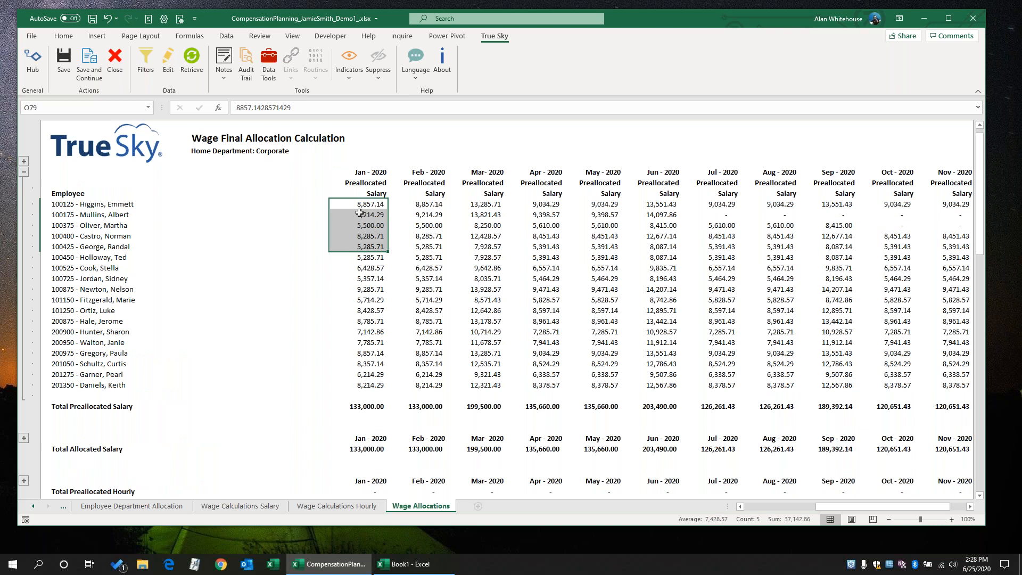
left_click(374, 203)
left_click_drag(374, 203, 376, 248)
left_click_drag(425, 205, 424, 248)
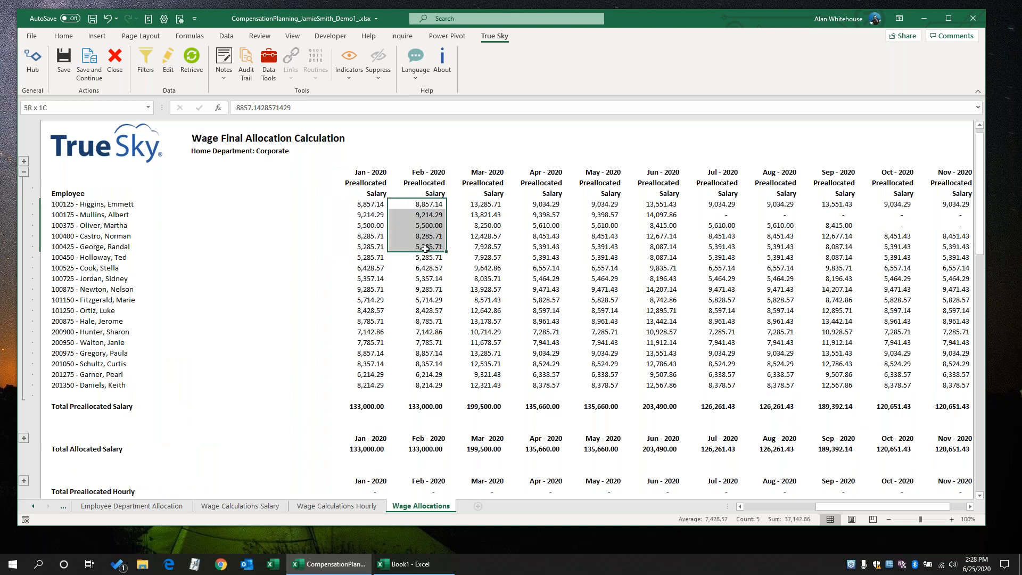
left_click(24, 172)
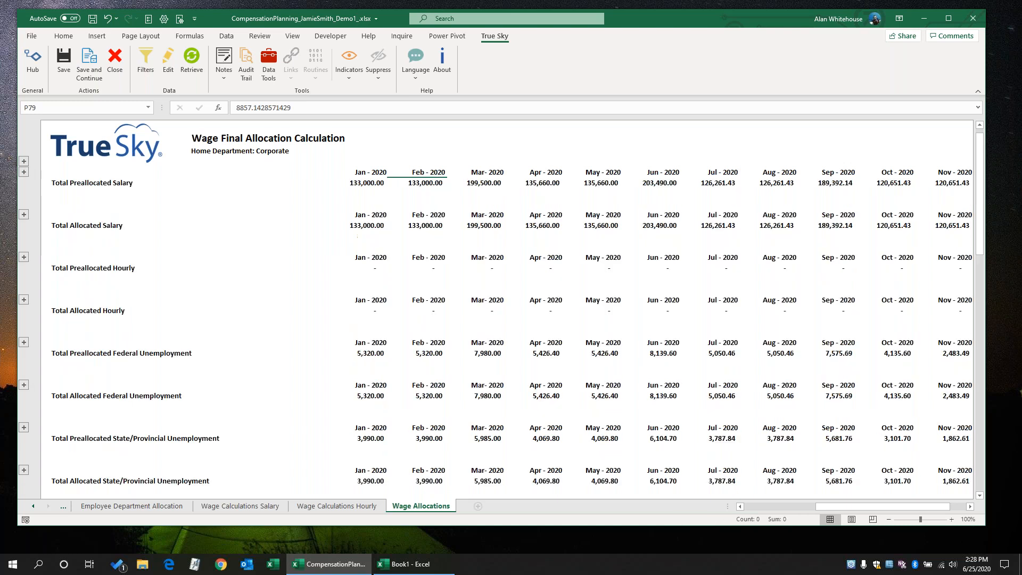
Expand Total Allocated Salary and check the first two employees' January allocated salaries for the Corporate department
left_click(24, 215)
scroll(365, 238, "up", 3)
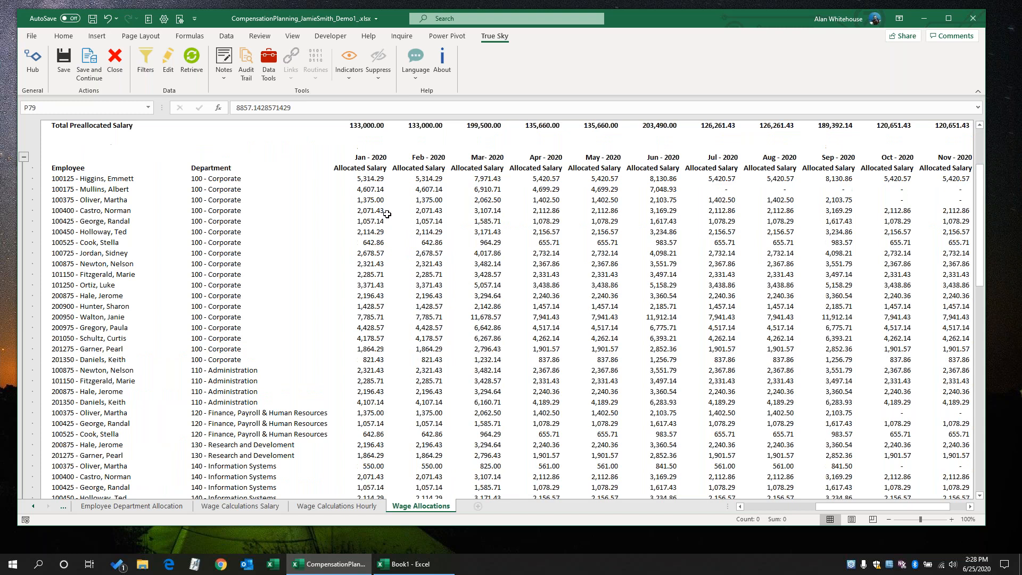
left_click_drag(365, 238, 367, 247)
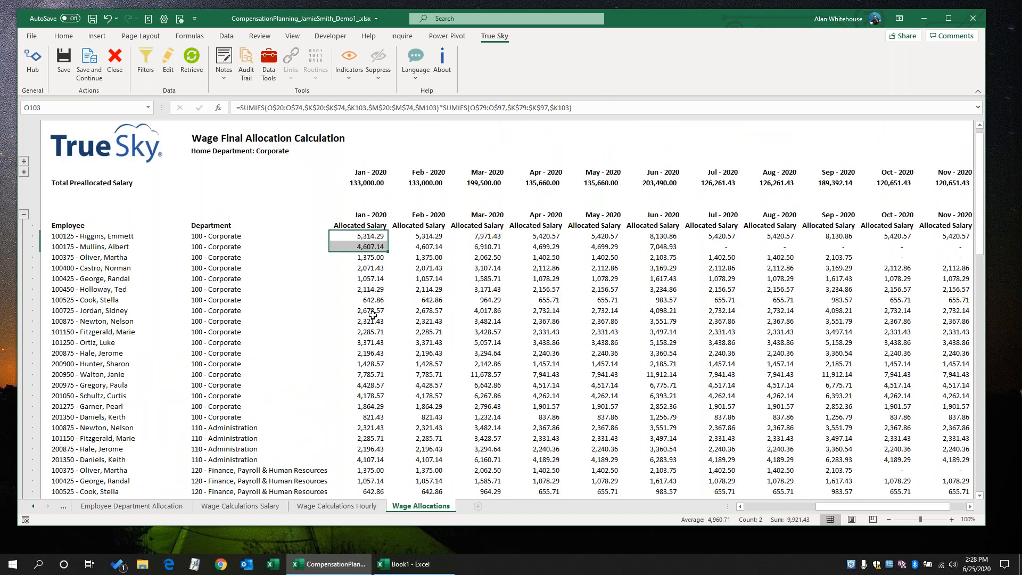
Expand the Preallocated Salary details, enlarge the sheet to 120%, and compare the January preallocated salaries with the allocated salaries
left_click(24, 173)
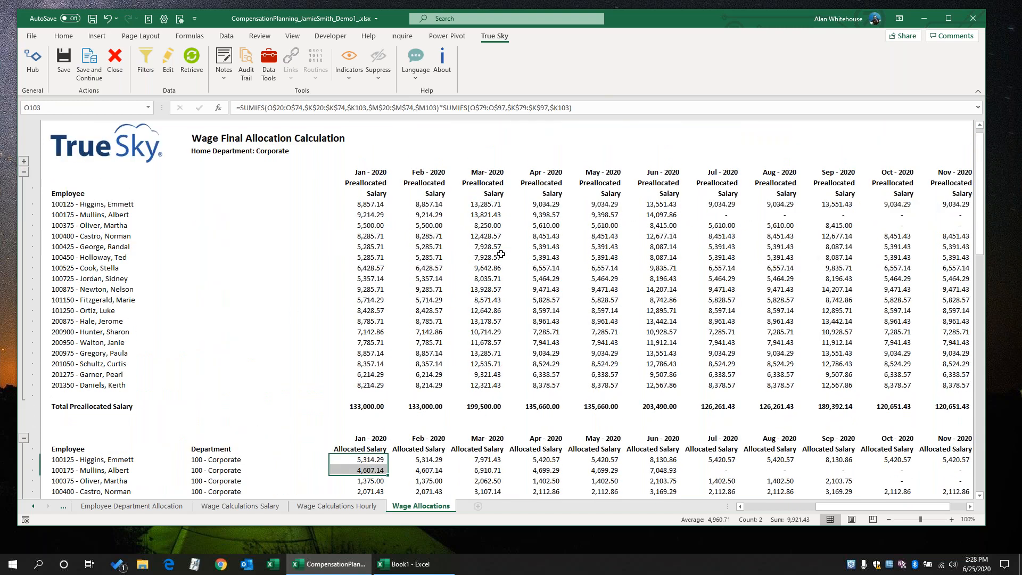
left_click(952, 520)
left_click(952, 519)
left_click_drag(902, 509, 879, 506)
left_click(429, 165)
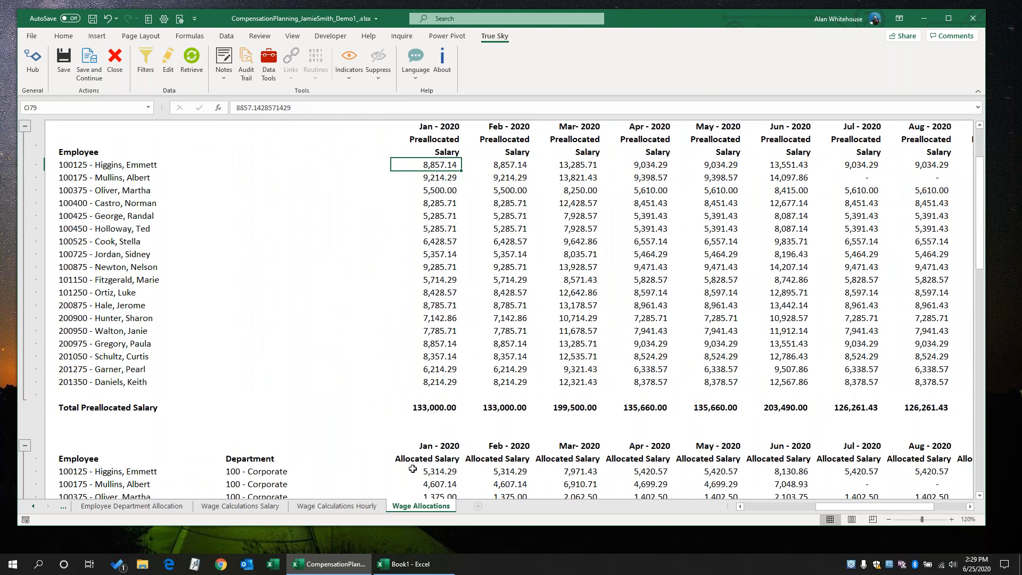
scroll(443, 403, "down", 2)
left_click_drag(441, 383, 441, 395)
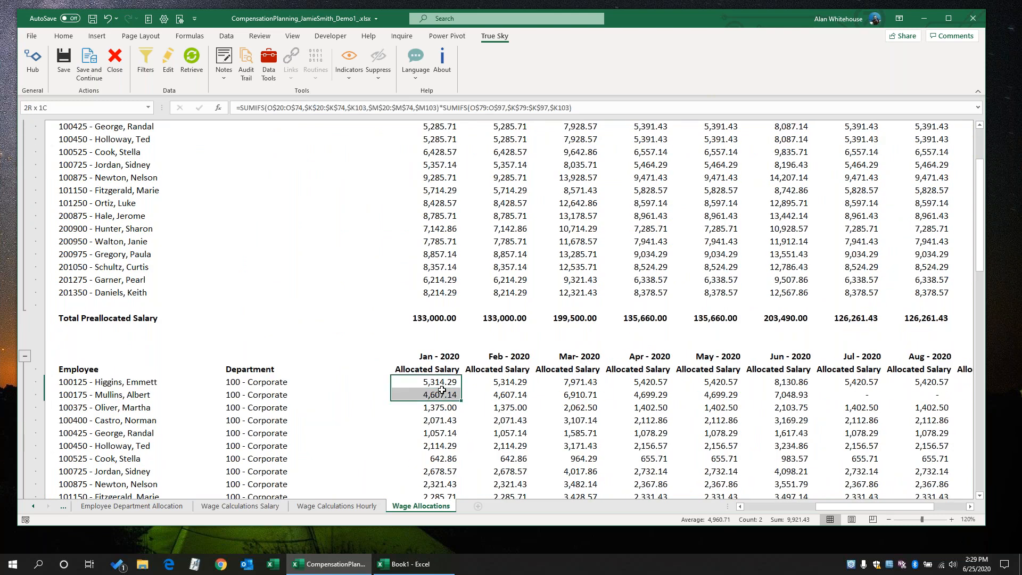
left_click(374, 368)
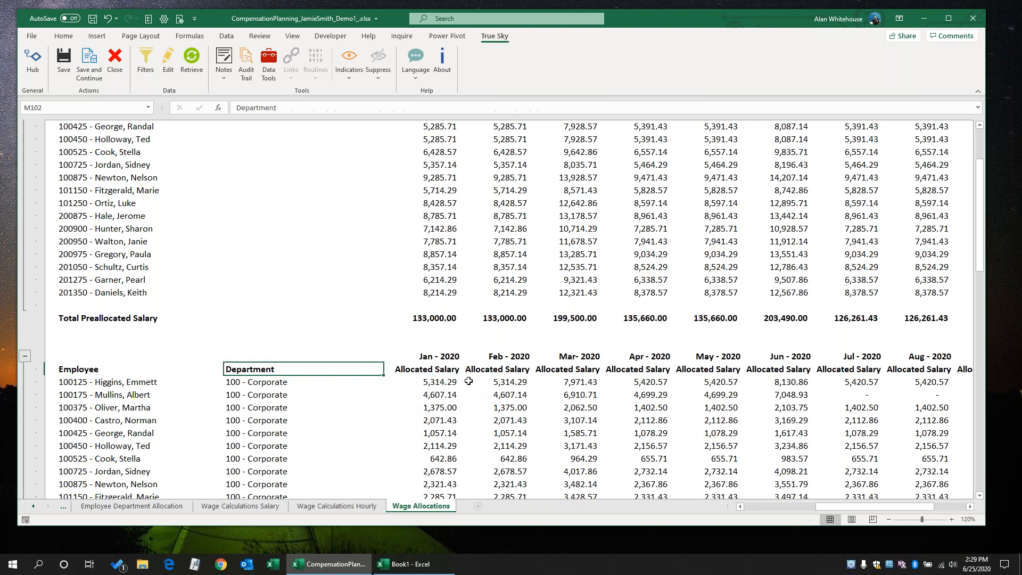
Review how preallocated salaries are split by department in the Allocated Salary section, and collapse both salary sections to their totals
scroll(447, 250, "up", 3)
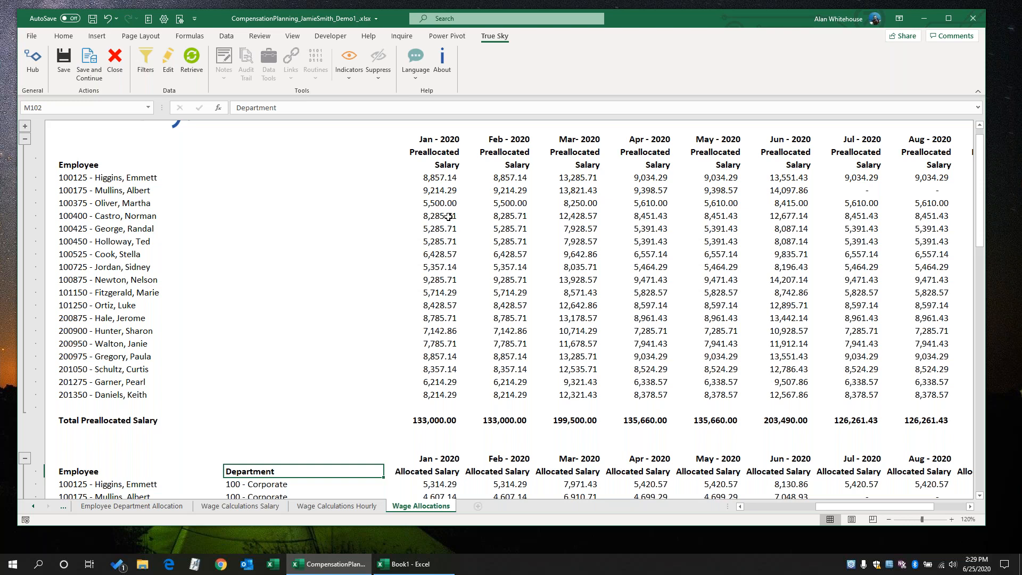
scroll(449, 217, "down", 3)
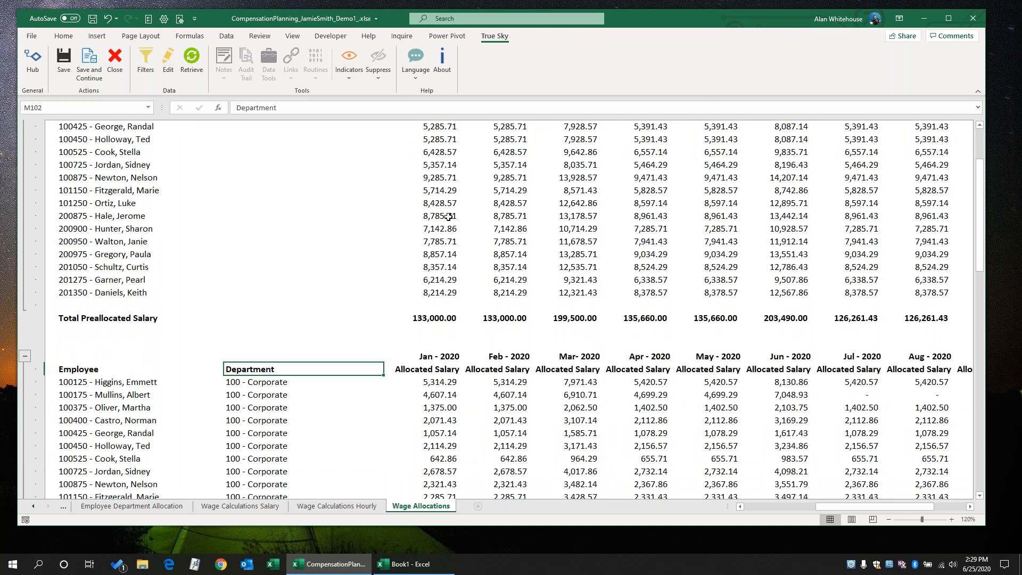
scroll(449, 217, "down", 4)
left_click(441, 231)
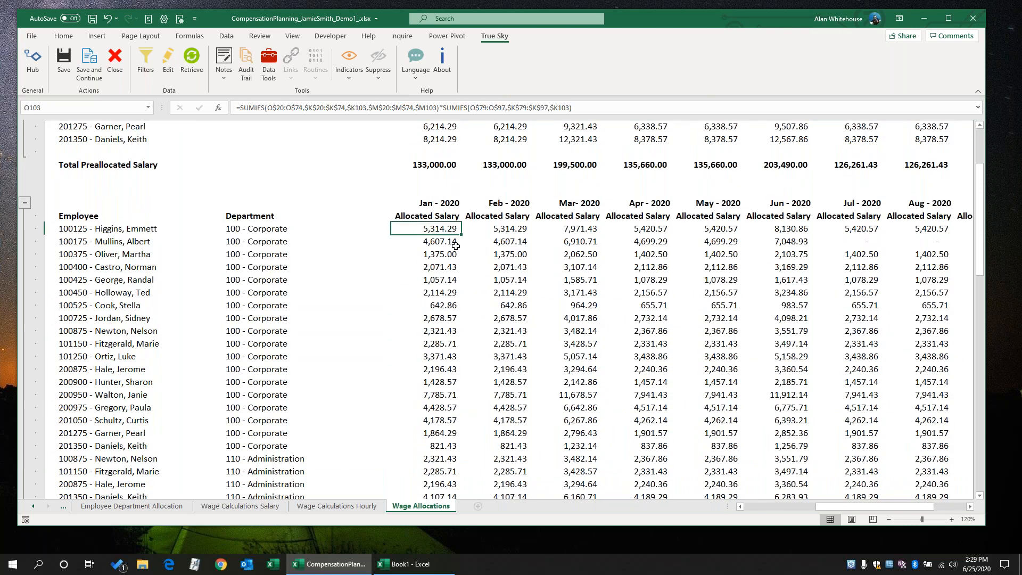
scroll(456, 245, "down", 15)
scroll(422, 398, "down", 1)
scroll(417, 400, "up", 15)
scroll(415, 403, "up", 8)
left_click(22, 183)
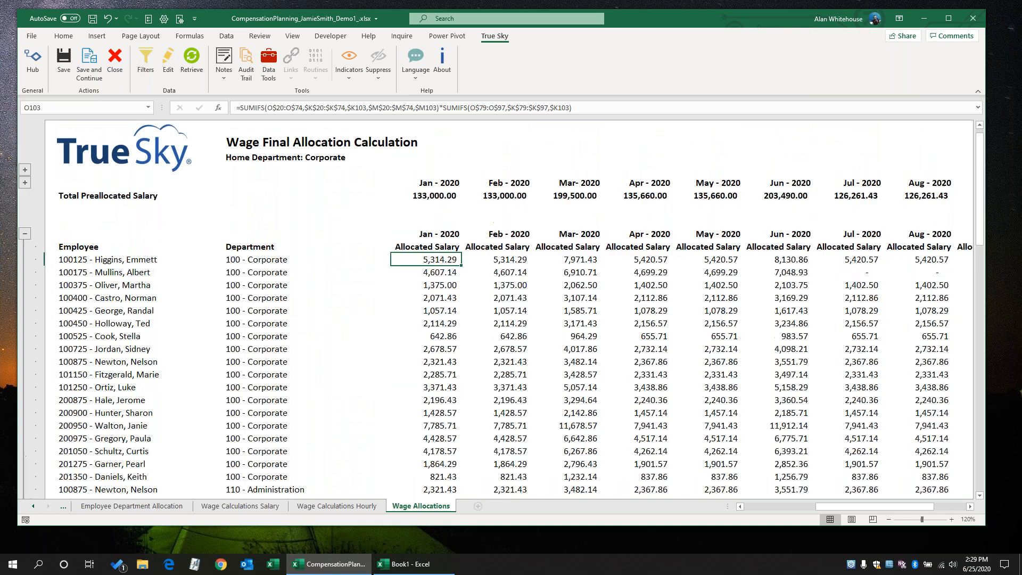
left_click(25, 234)
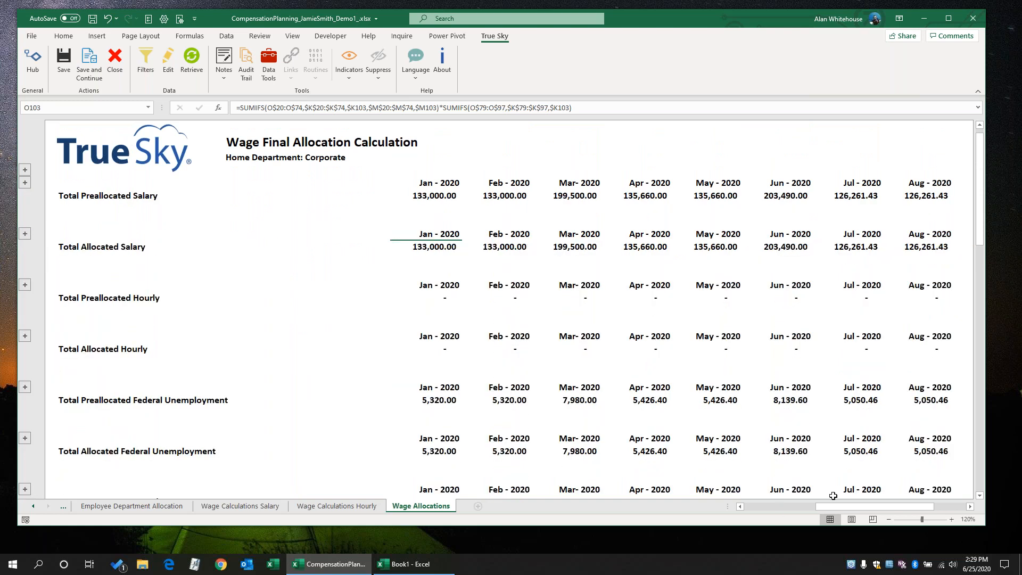
Open the notes for the first salaried employee's start period on the Wage Calculations Salary sheet
left_click(158, 507)
left_click(237, 506)
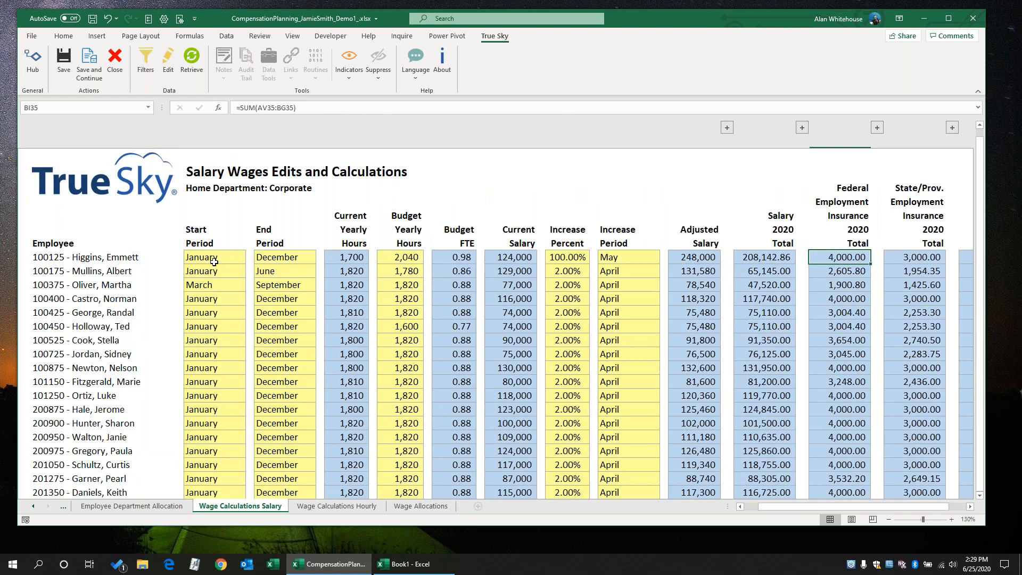
left_click(199, 258)
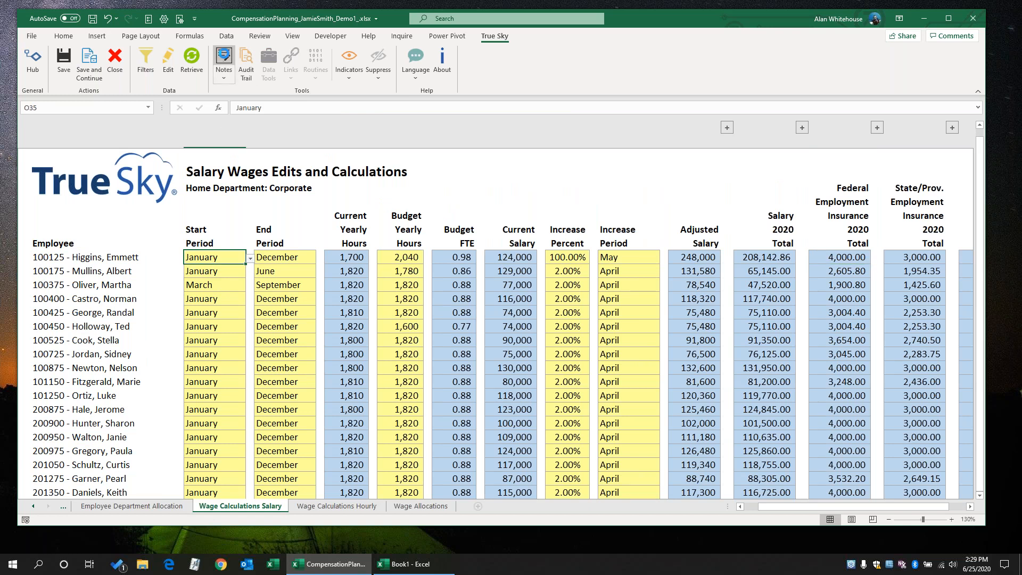
left_click(224, 57)
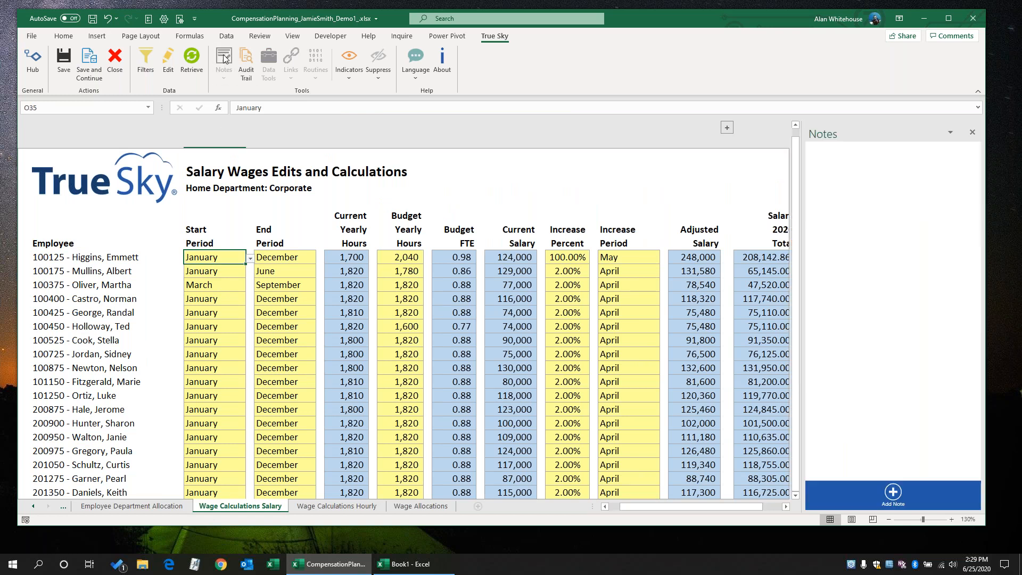
Draft the note "Coming ack from maternity leave" for the start period and discard it without attaching it
left_click(893, 492)
left_click(513, 210)
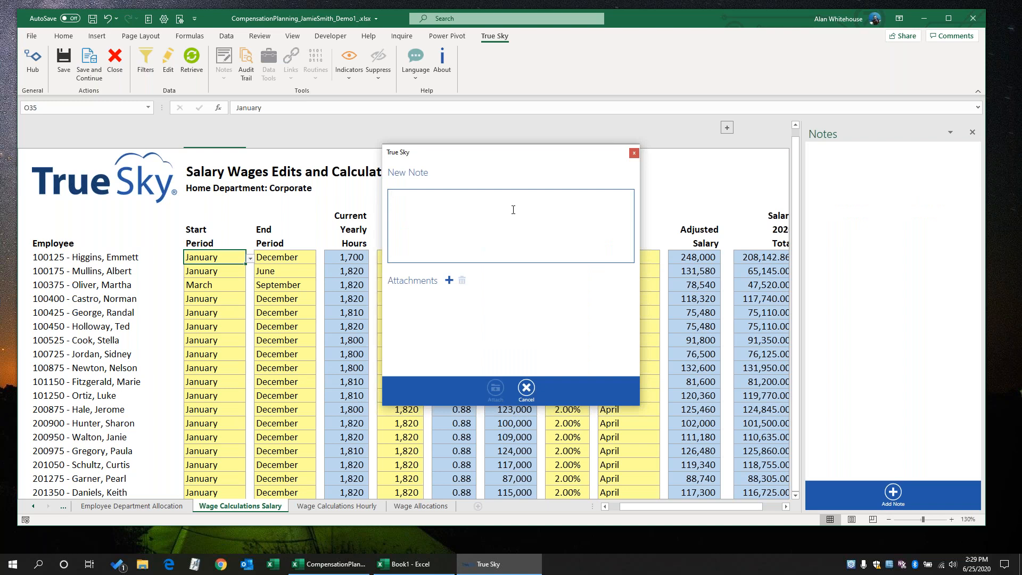
type("Coming ack from mat")
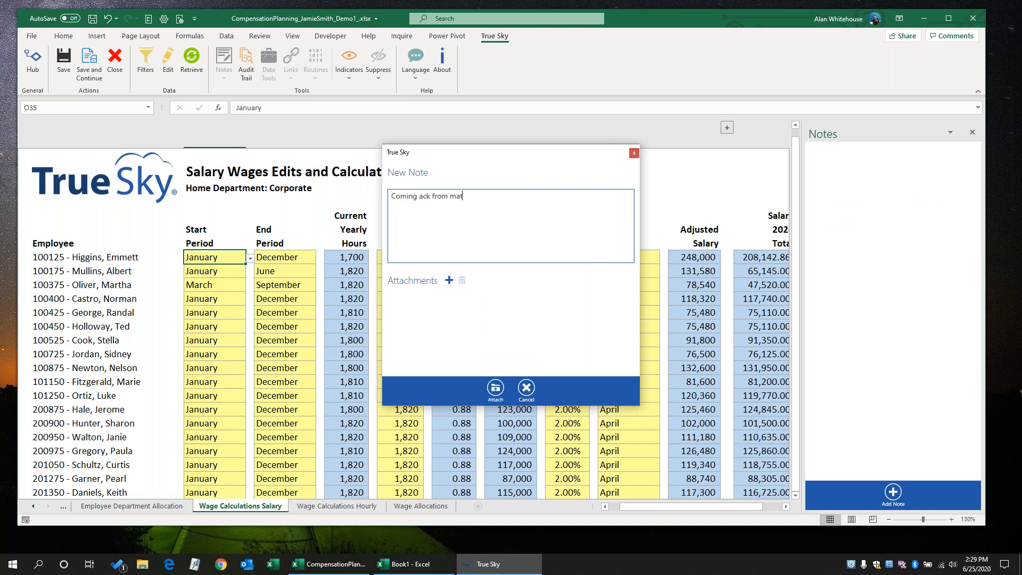
type("ernity leave")
left_click(526, 389)
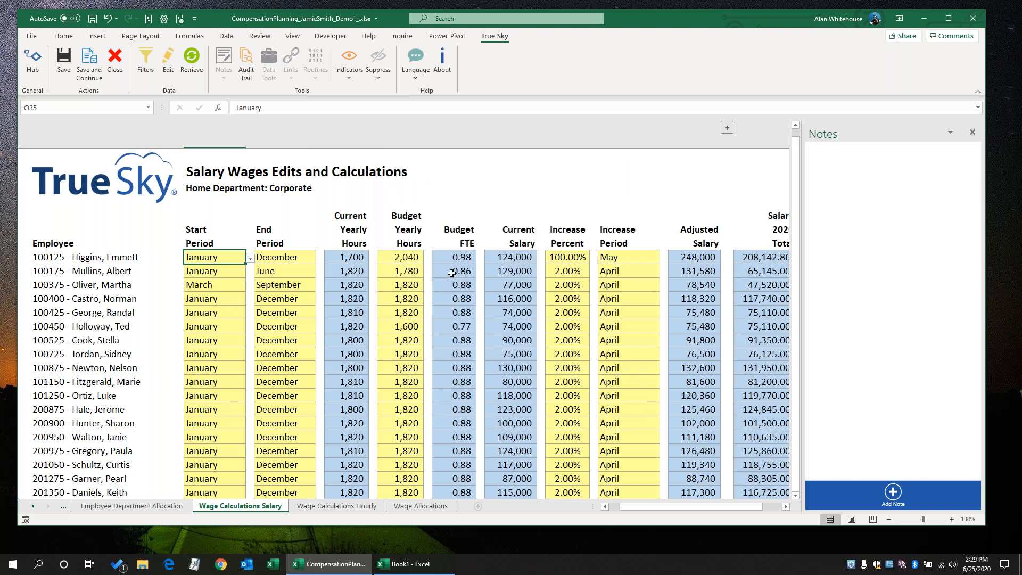
Review the audit trail history of the first salaried employee's budget yearly hours, and close the notes and the history
left_click(398, 260)
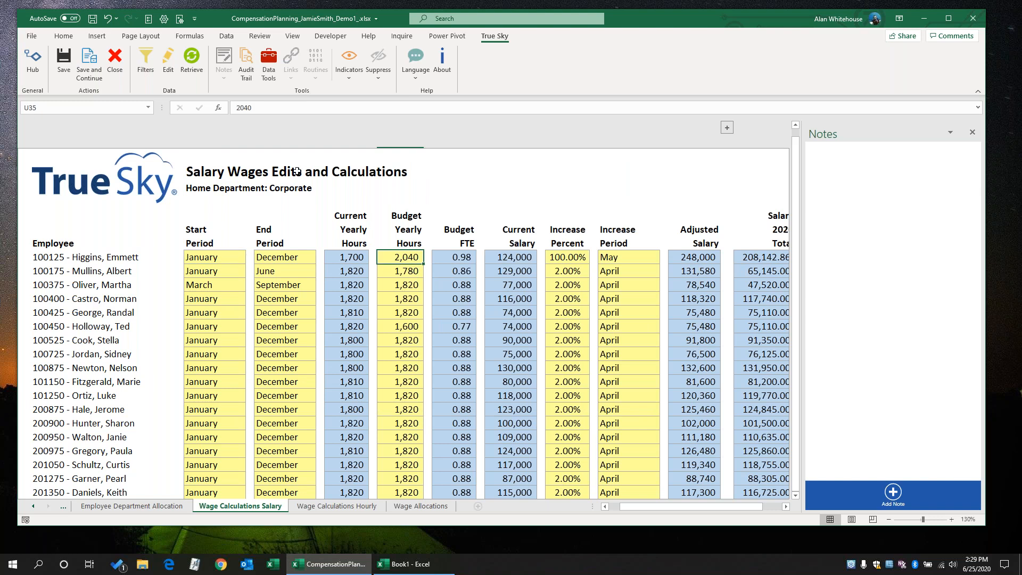
left_click(246, 67)
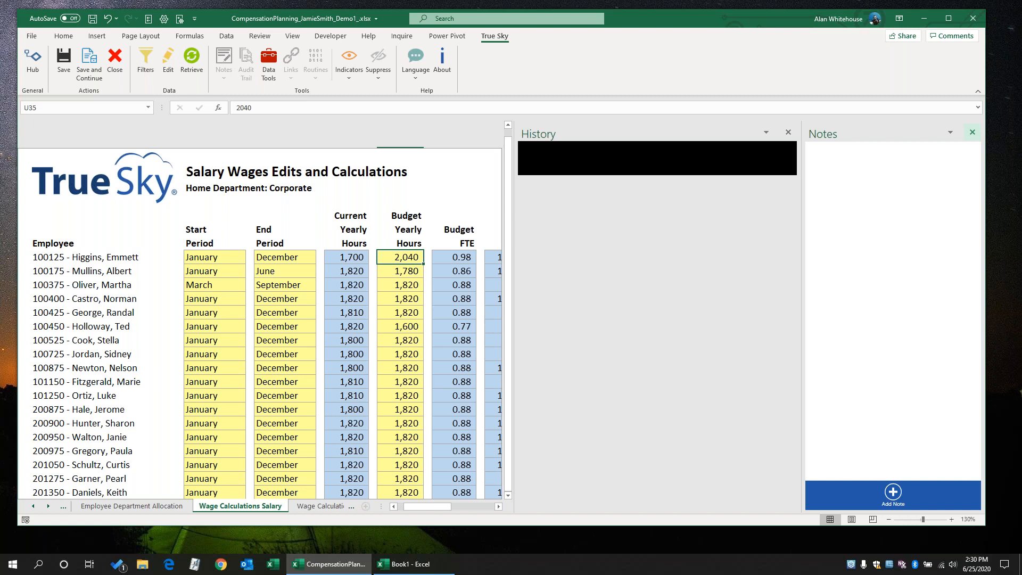
left_click(972, 132)
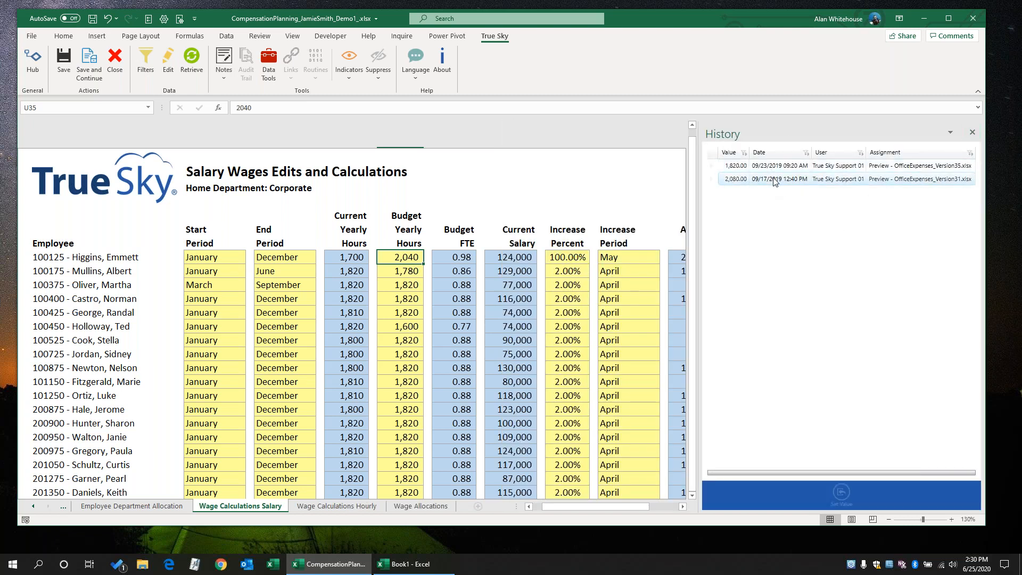
left_click(972, 132)
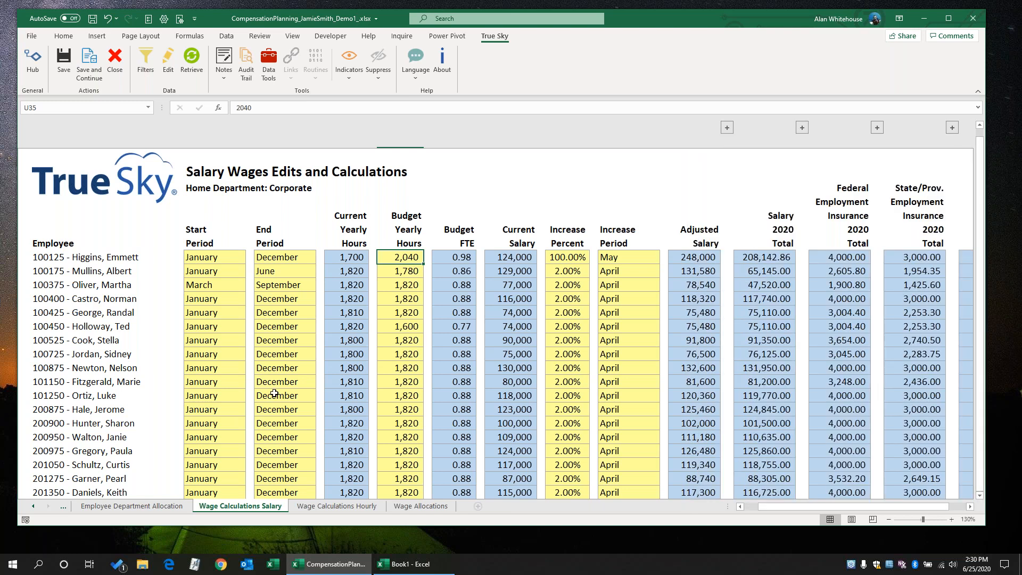
Look through the Data Tools distribution options for the first salaried employee's budget yearly hours, and close the tool
left_click(267, 70)
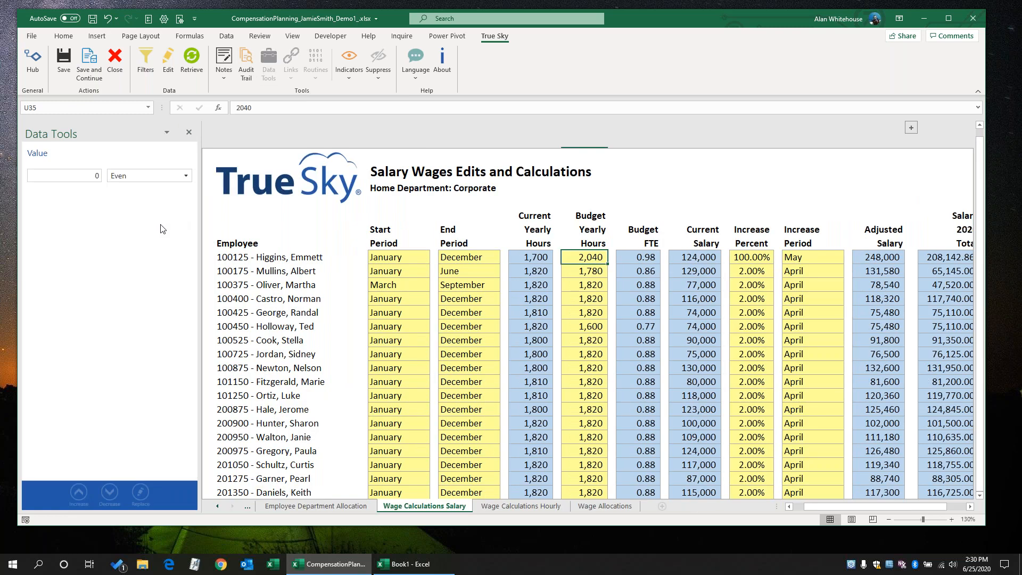
left_click(132, 178)
scroll(181, 298, "down", 1)
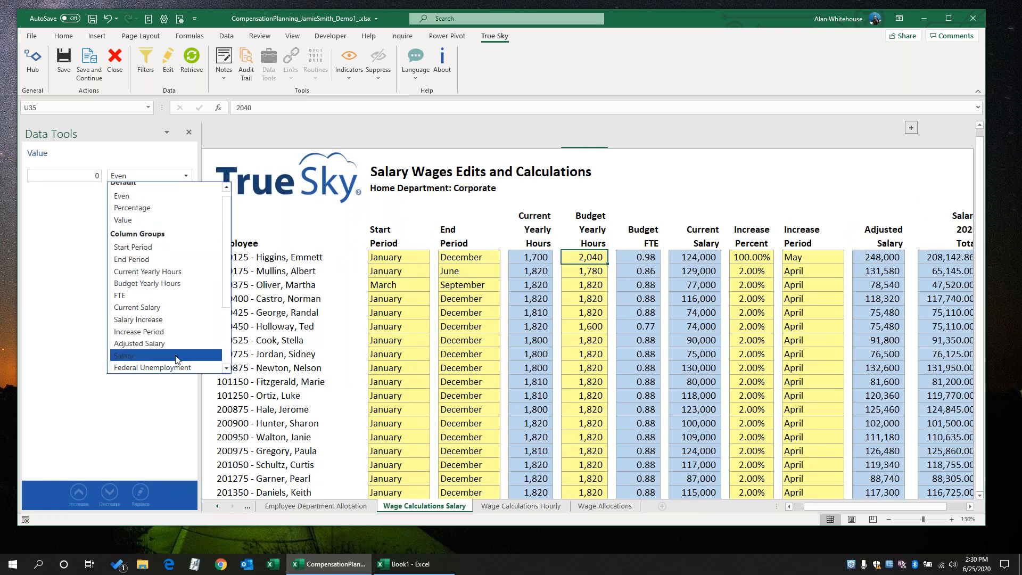
left_click(46, 229)
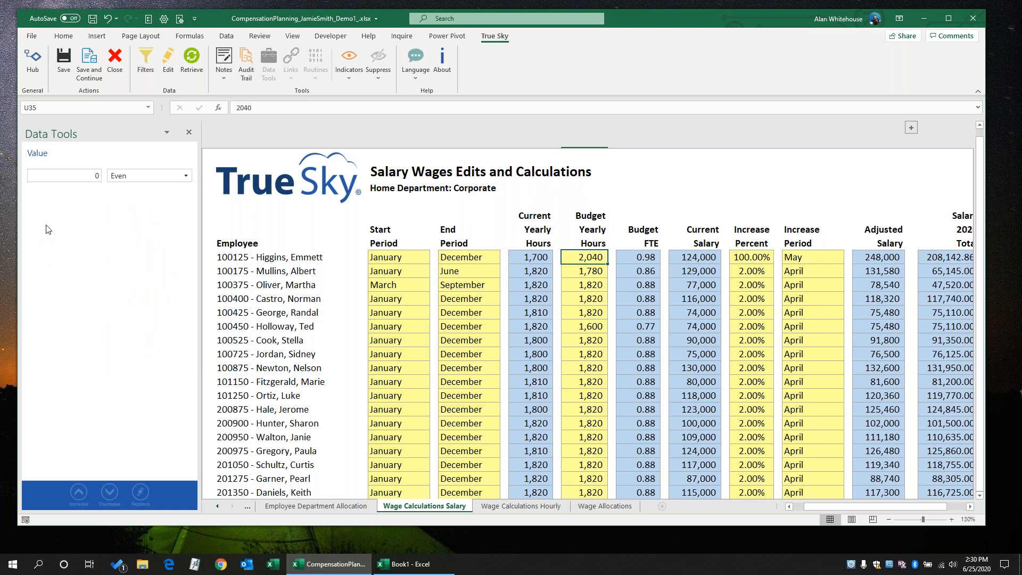
left_click(189, 132)
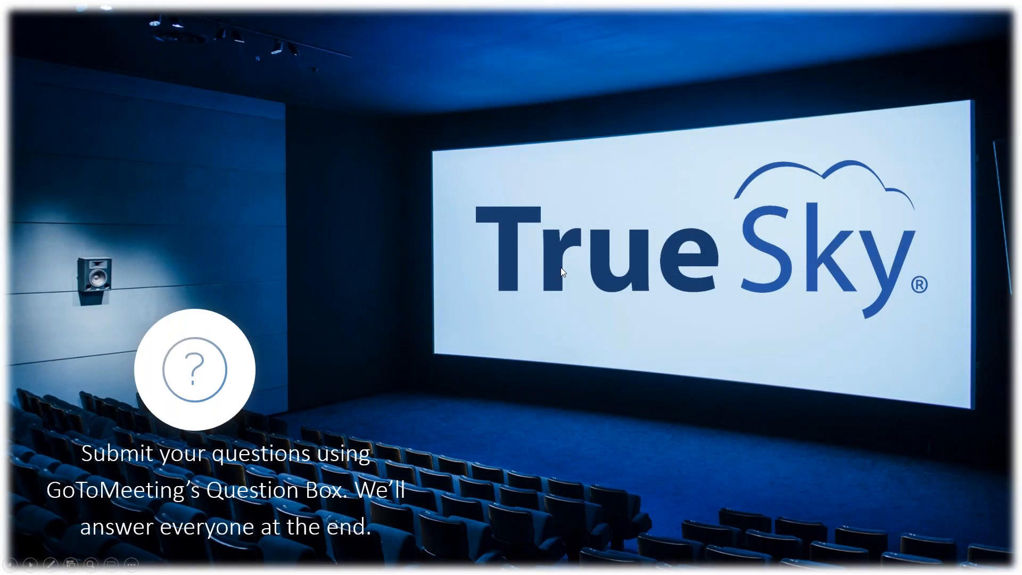
key("Right")
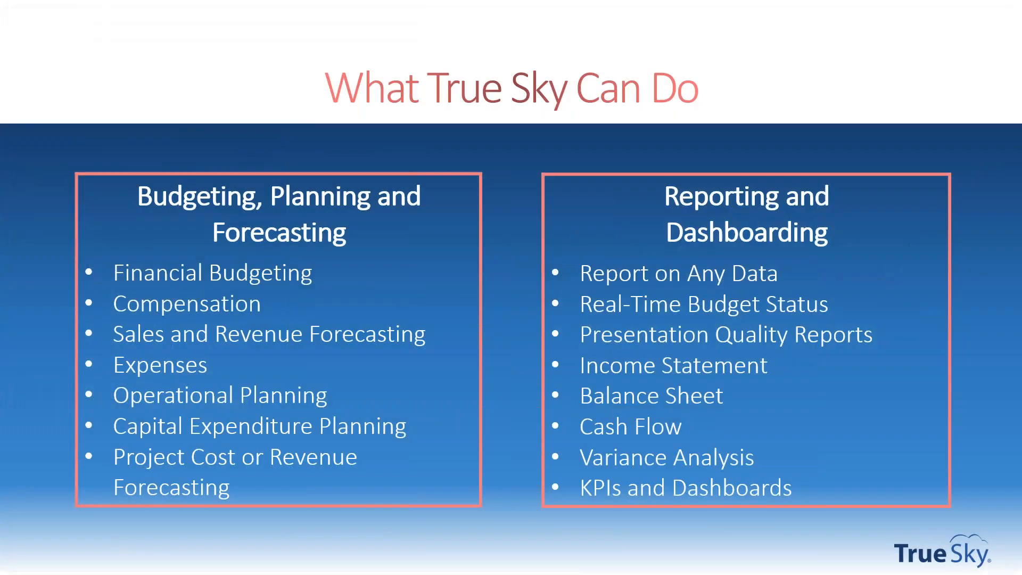